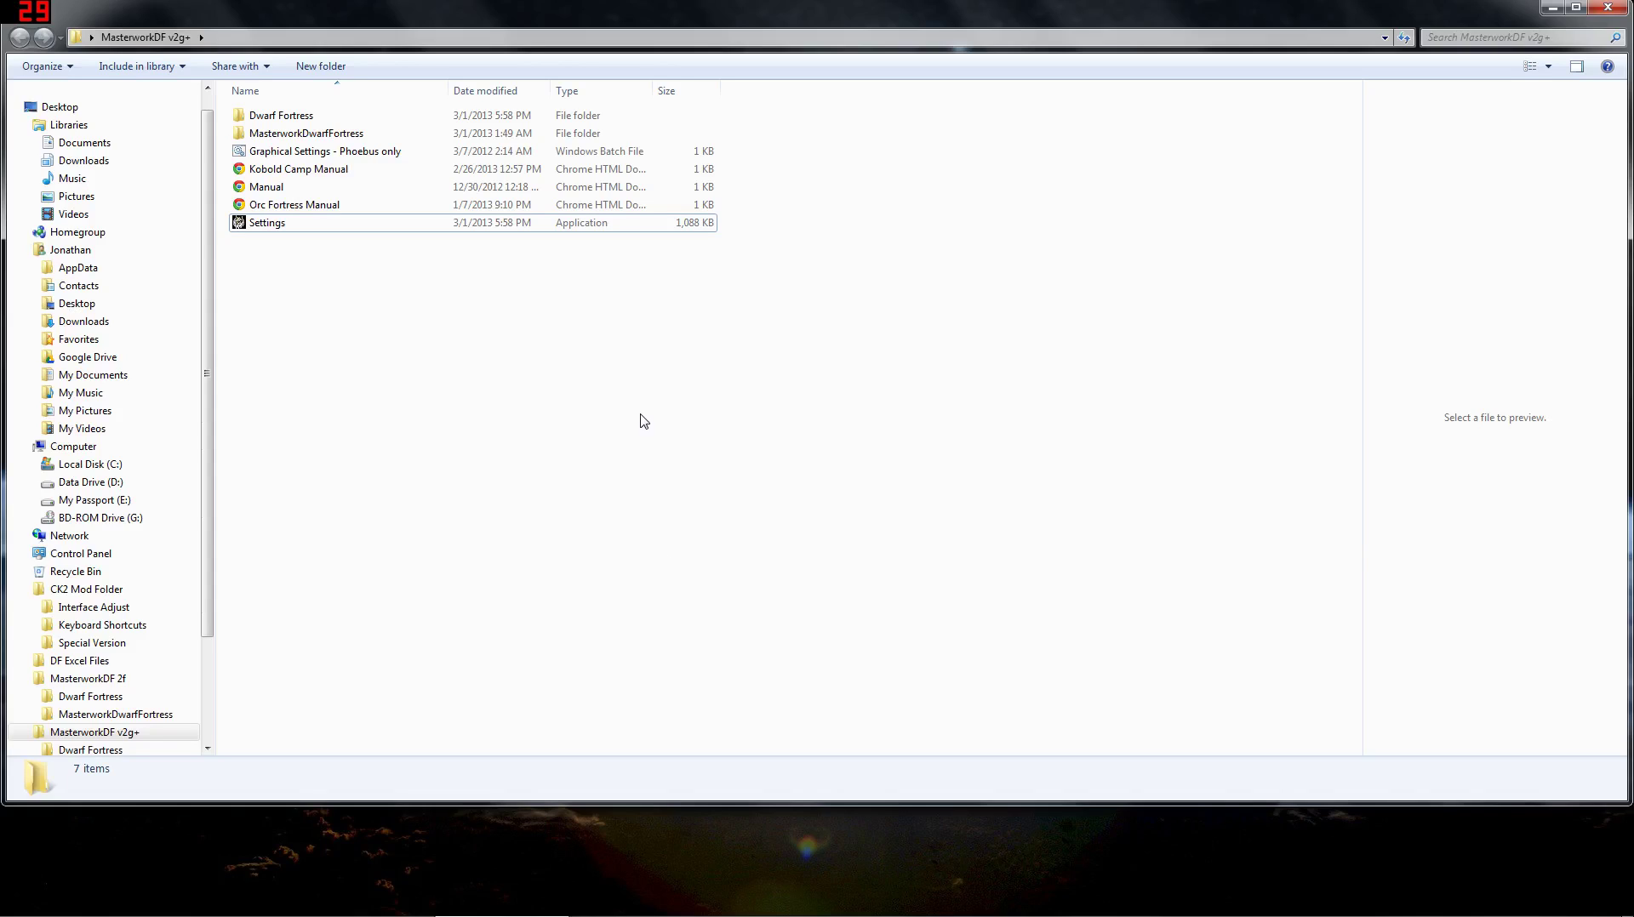
Open the Masterwork Dwarf Fortress settings from the MasterworkDF v2g+ folder and launch the included Large Address Aware utility.
{"action": "double_click", "coordinate": [334, 223]}
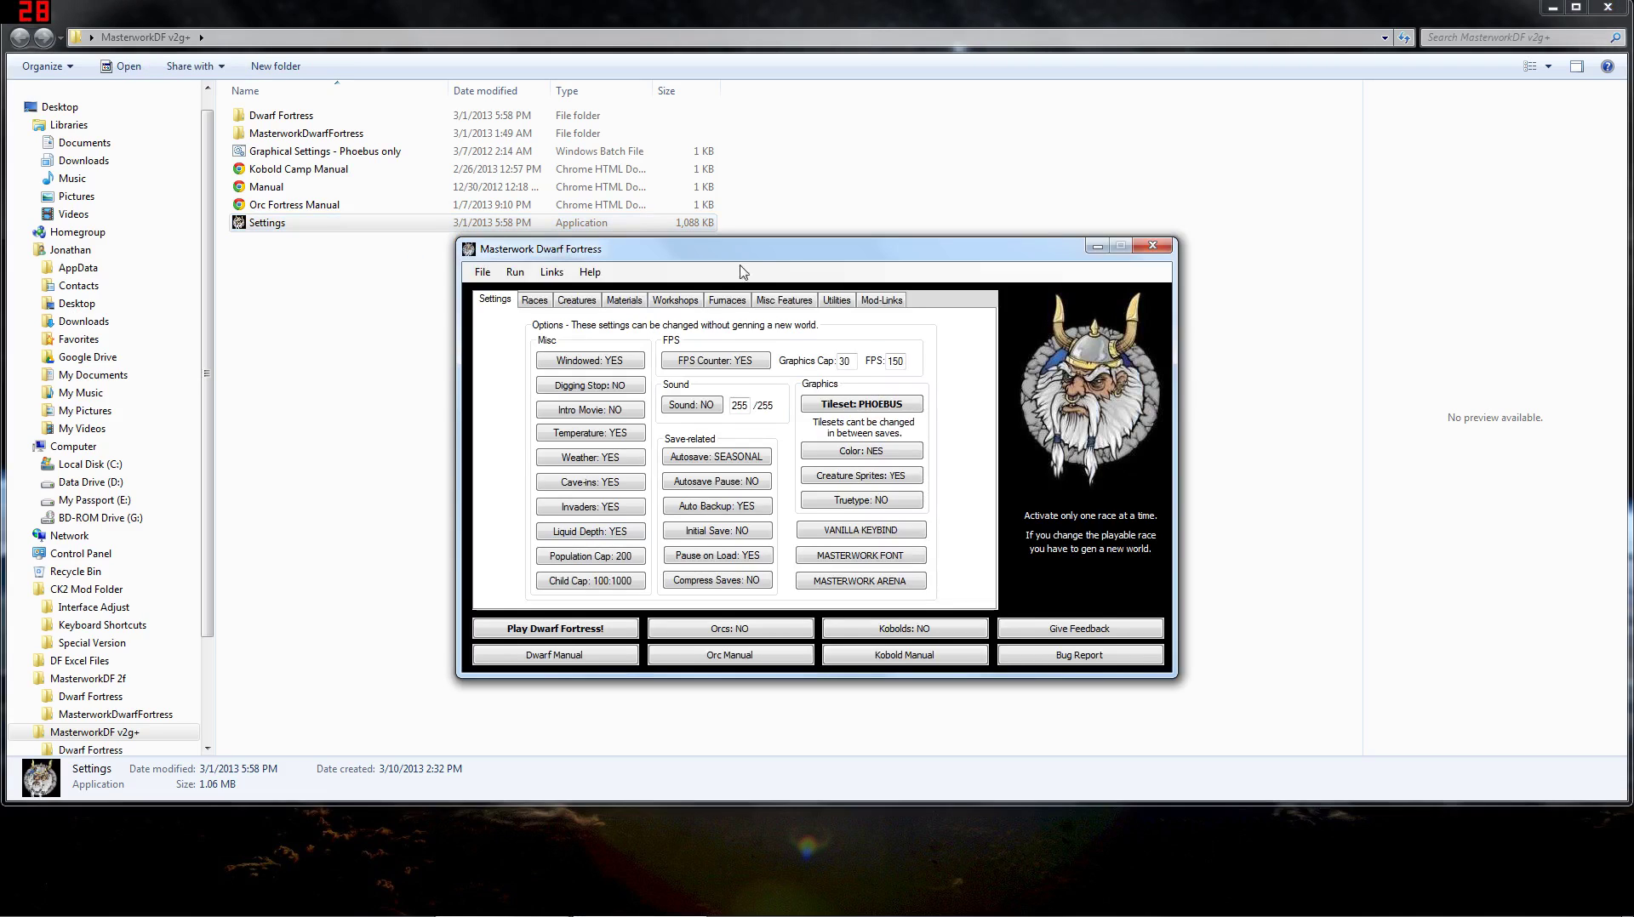
{"action": "left_click_drag", "start_coordinate": [762, 250], "coordinate": [733, 212]}
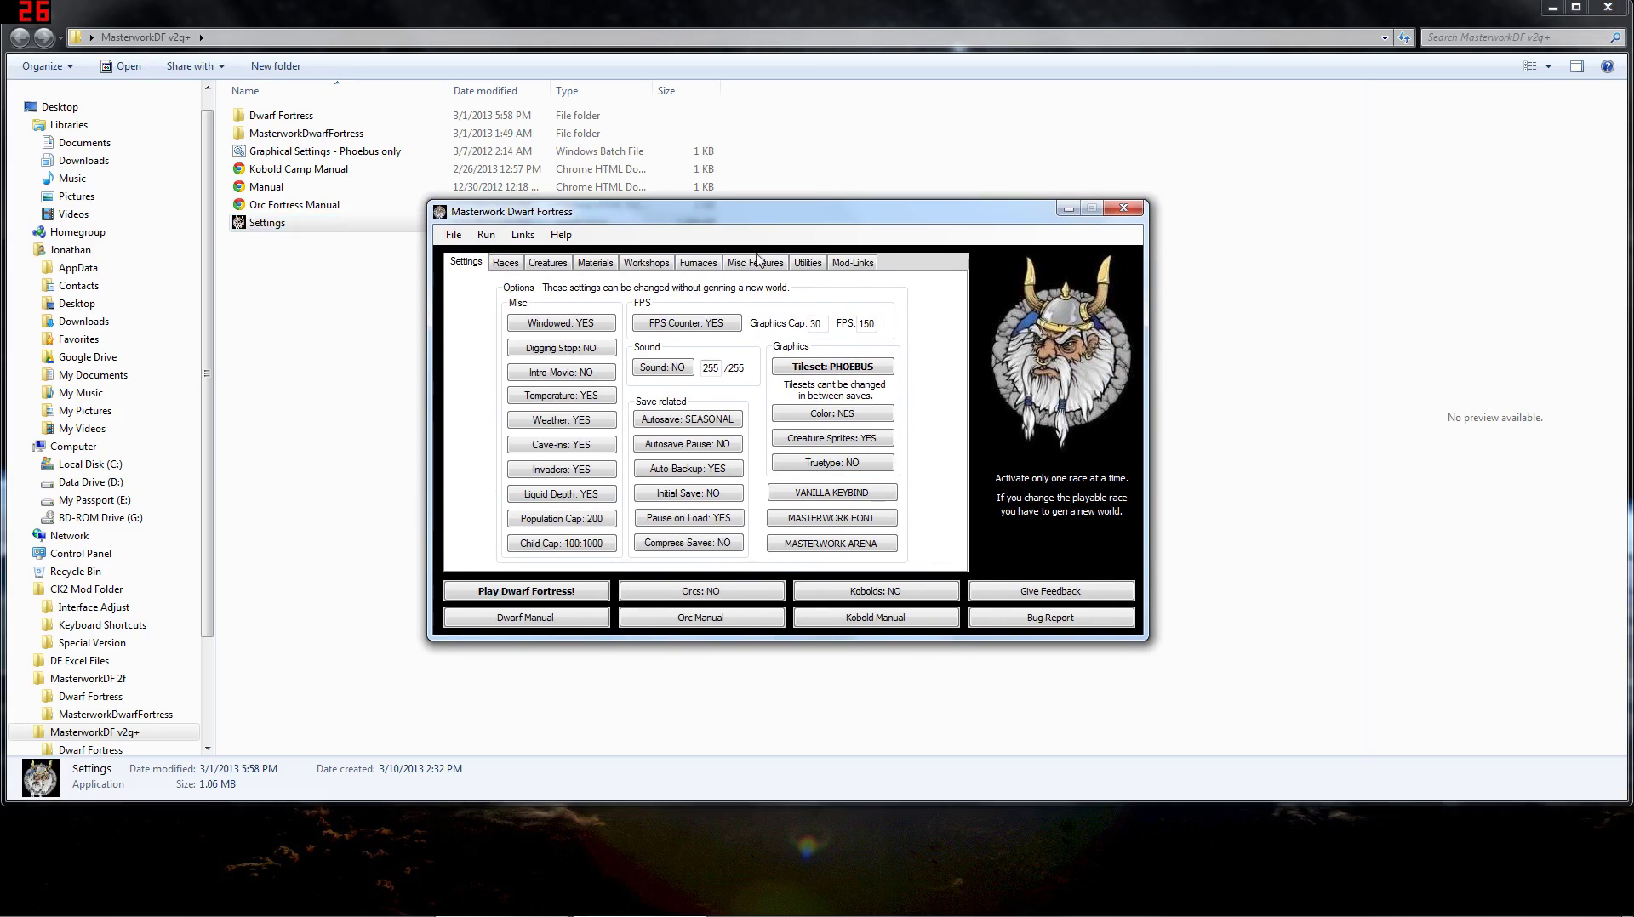
{"action": "left_click", "coordinate": [808, 264]}
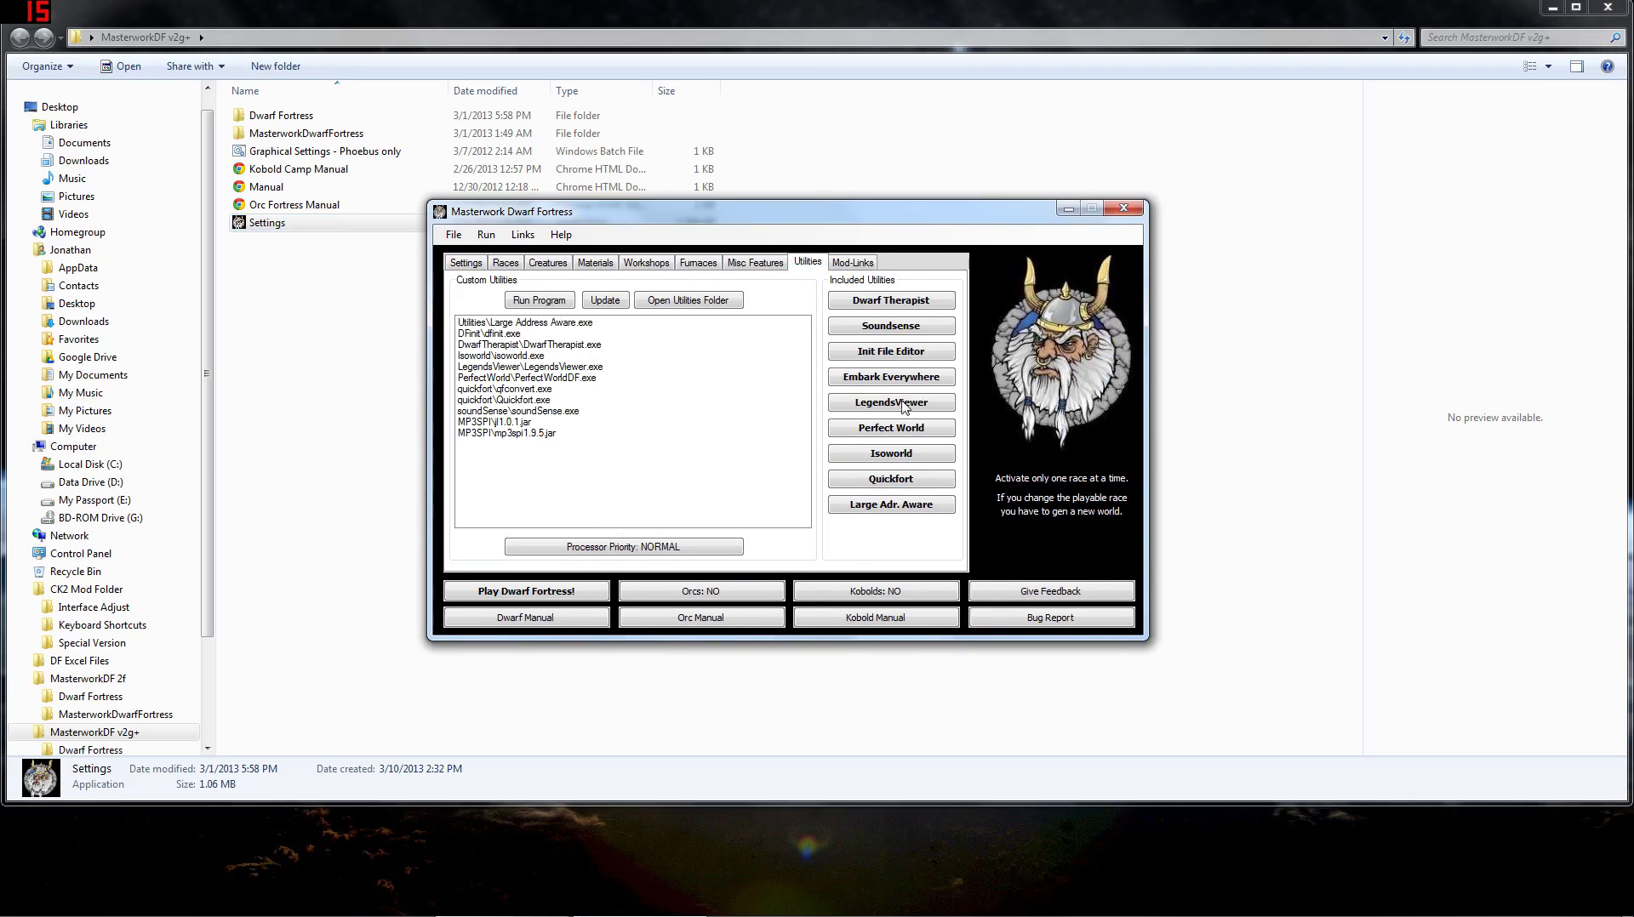
{"action": "left_click", "coordinate": [917, 505]}
{"action": "left_click_drag", "start_coordinate": [344, 230], "coordinate": [399, 232]}
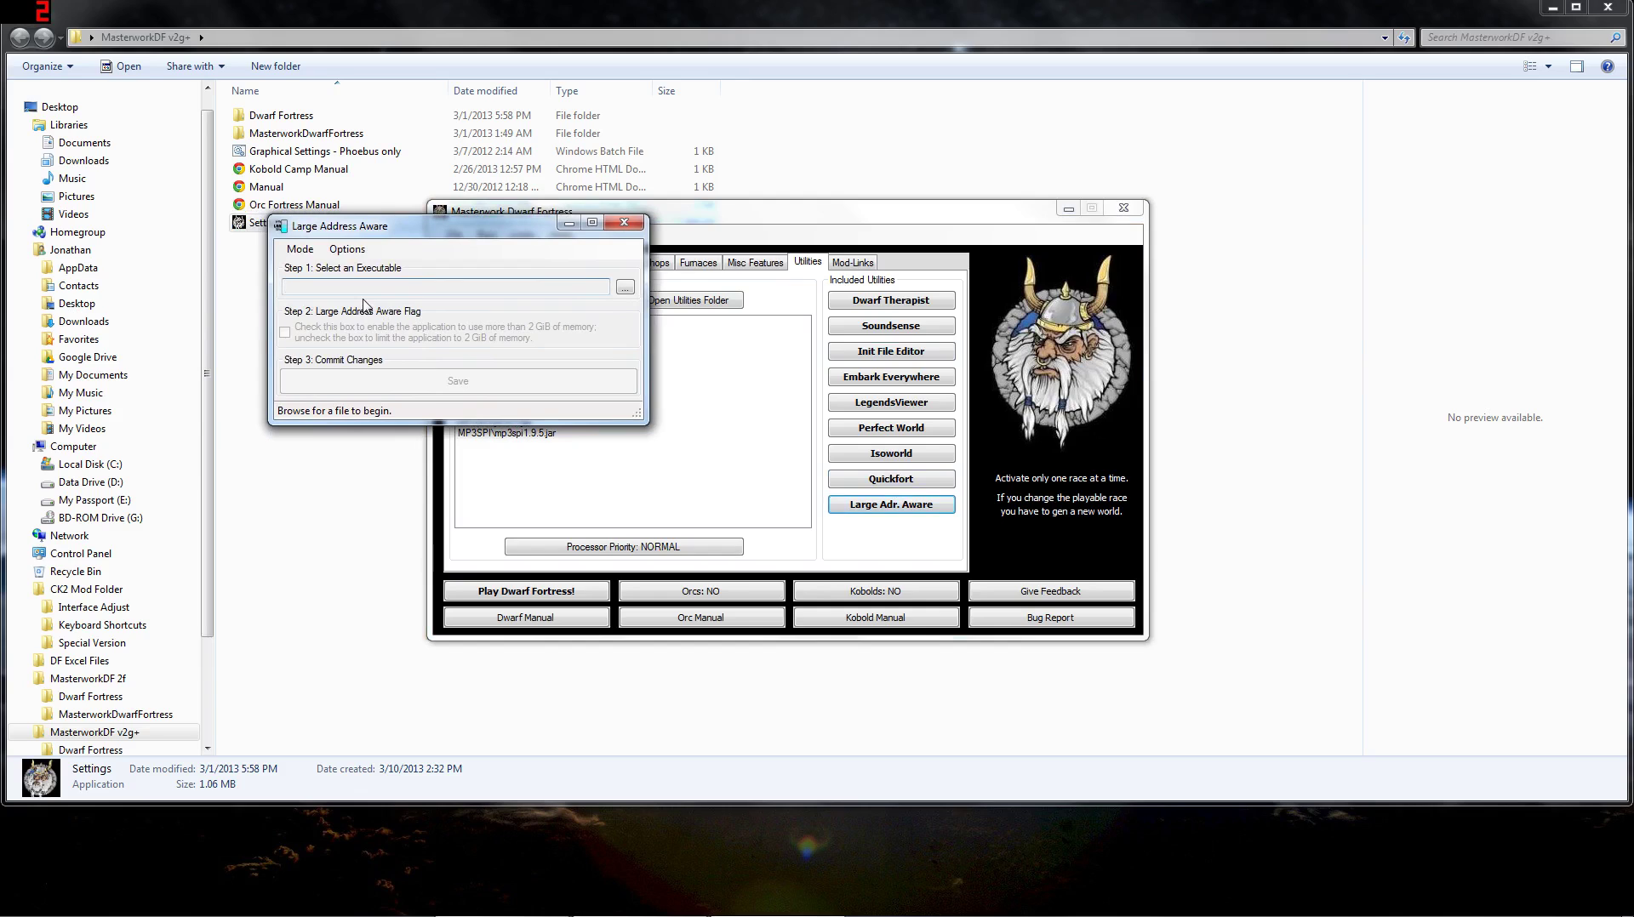
Load the Dwarf Fortress executable from the Dwarf Fortress folder inside MasterworkDF 2f as the file to modify.
{"action": "left_click", "coordinate": [625, 290]}
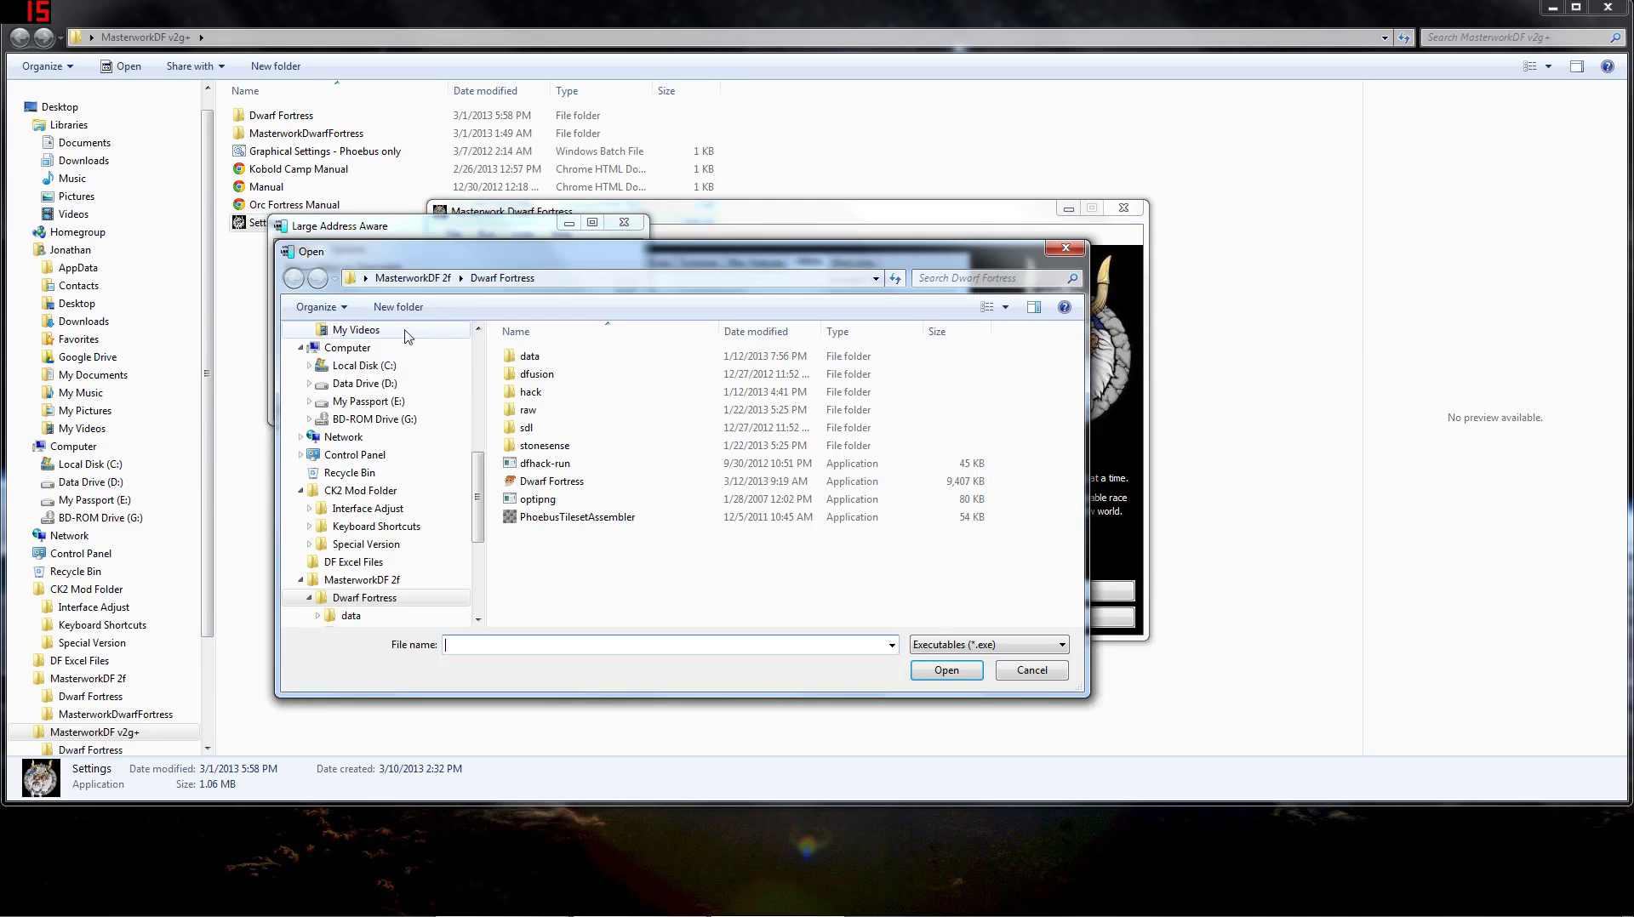
{"action": "left_click", "coordinate": [560, 483]}
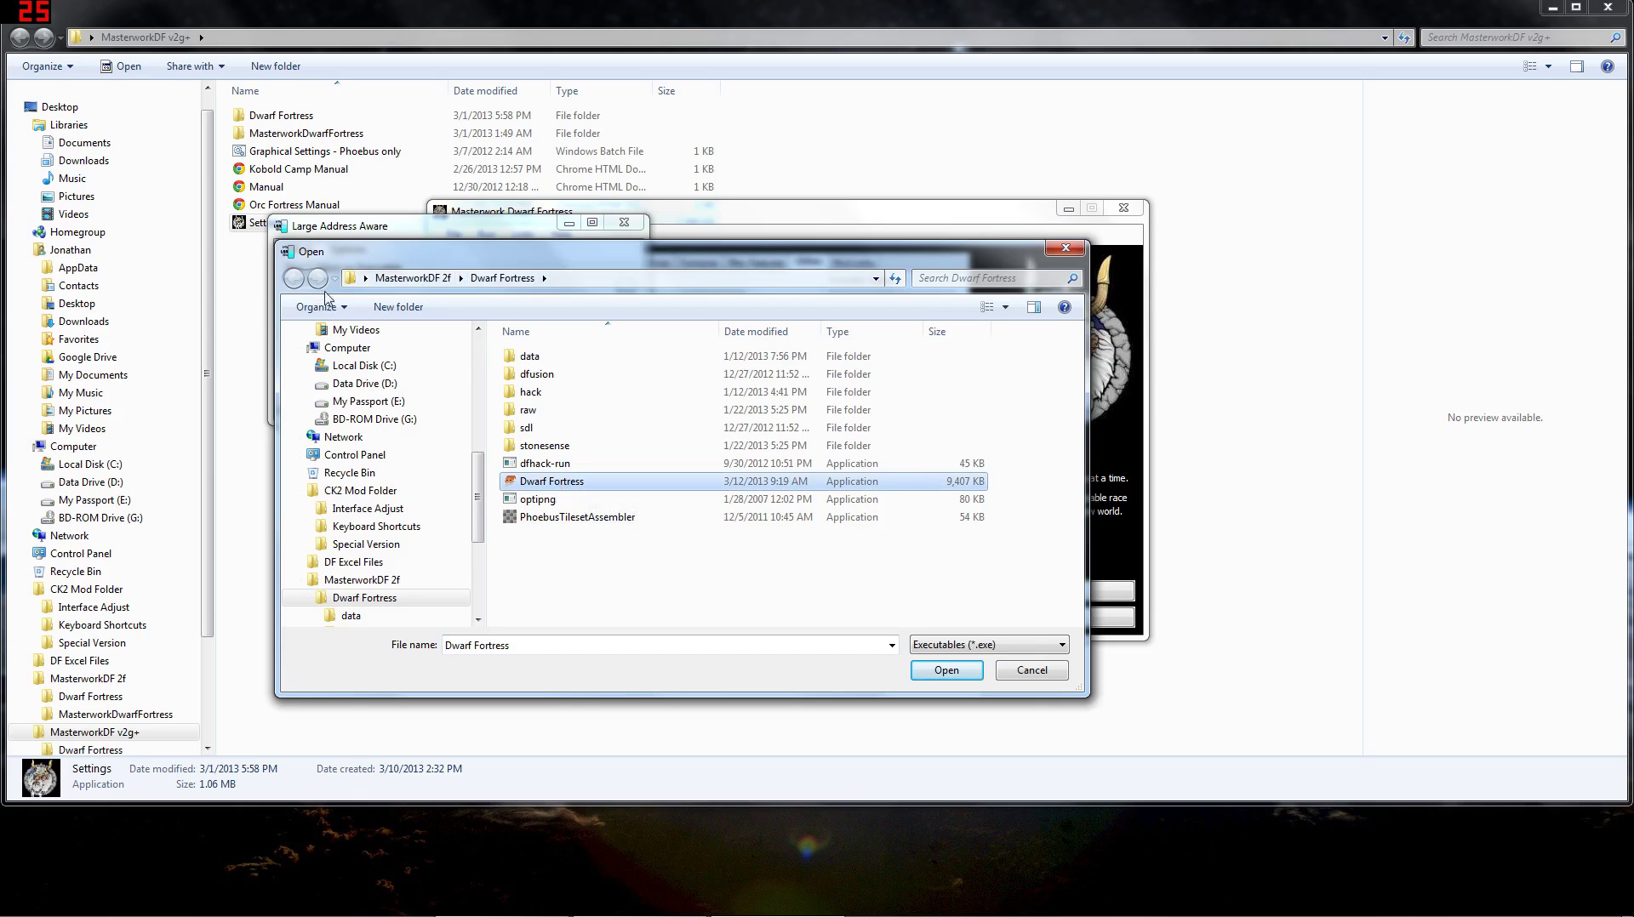
{"action": "left_click", "coordinate": [362, 580]}
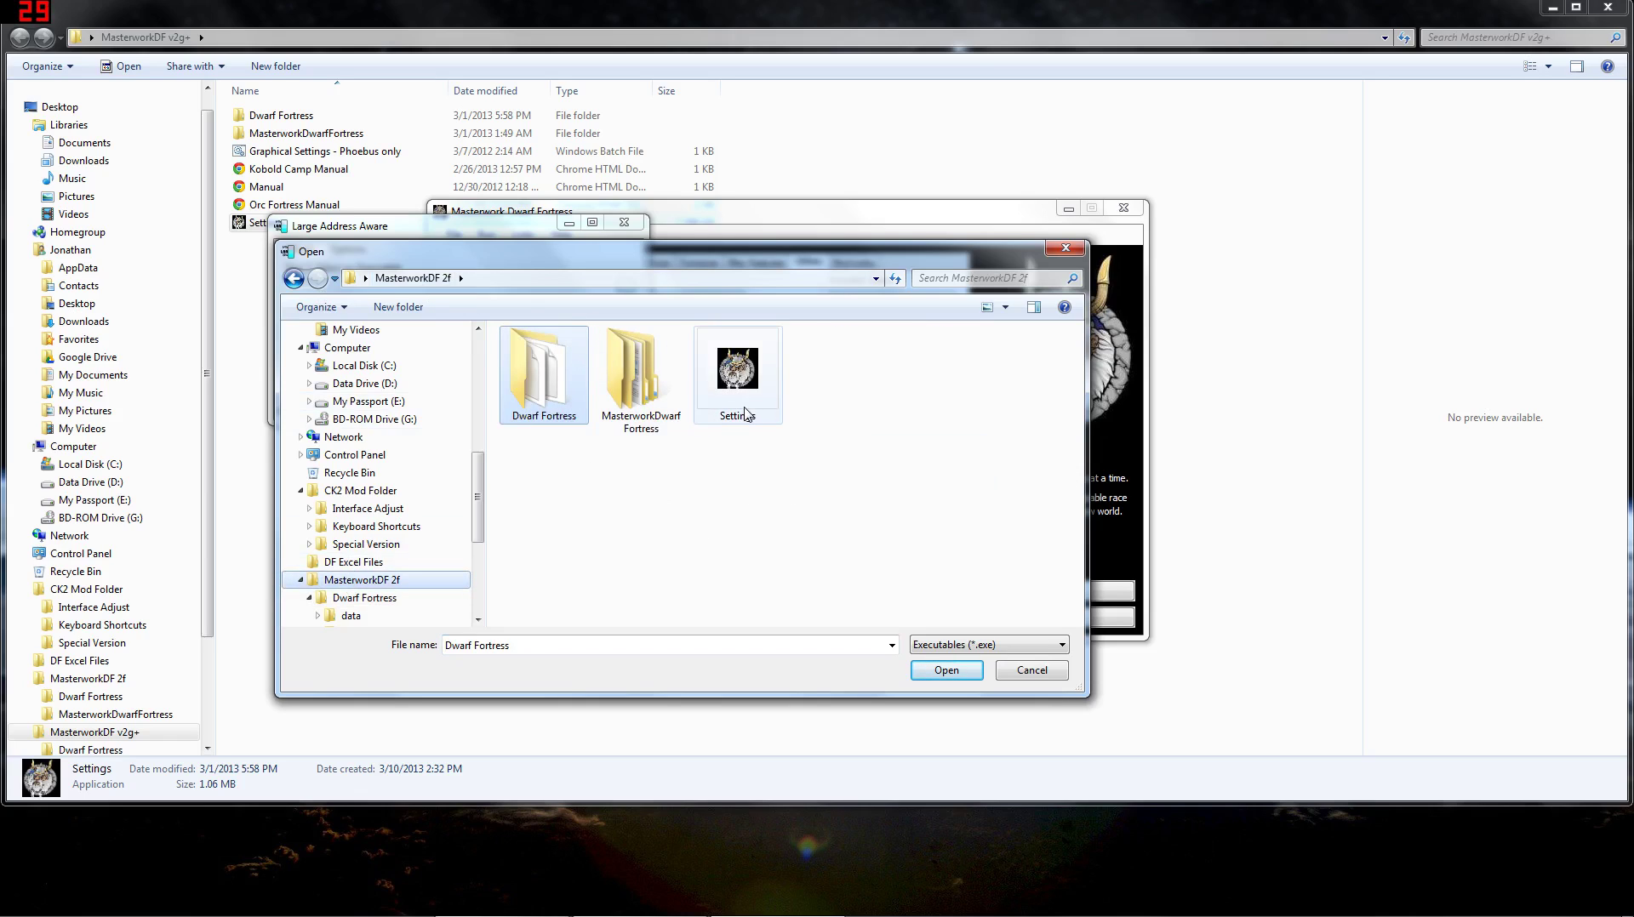
{"action": "left_click", "coordinate": [541, 382]}
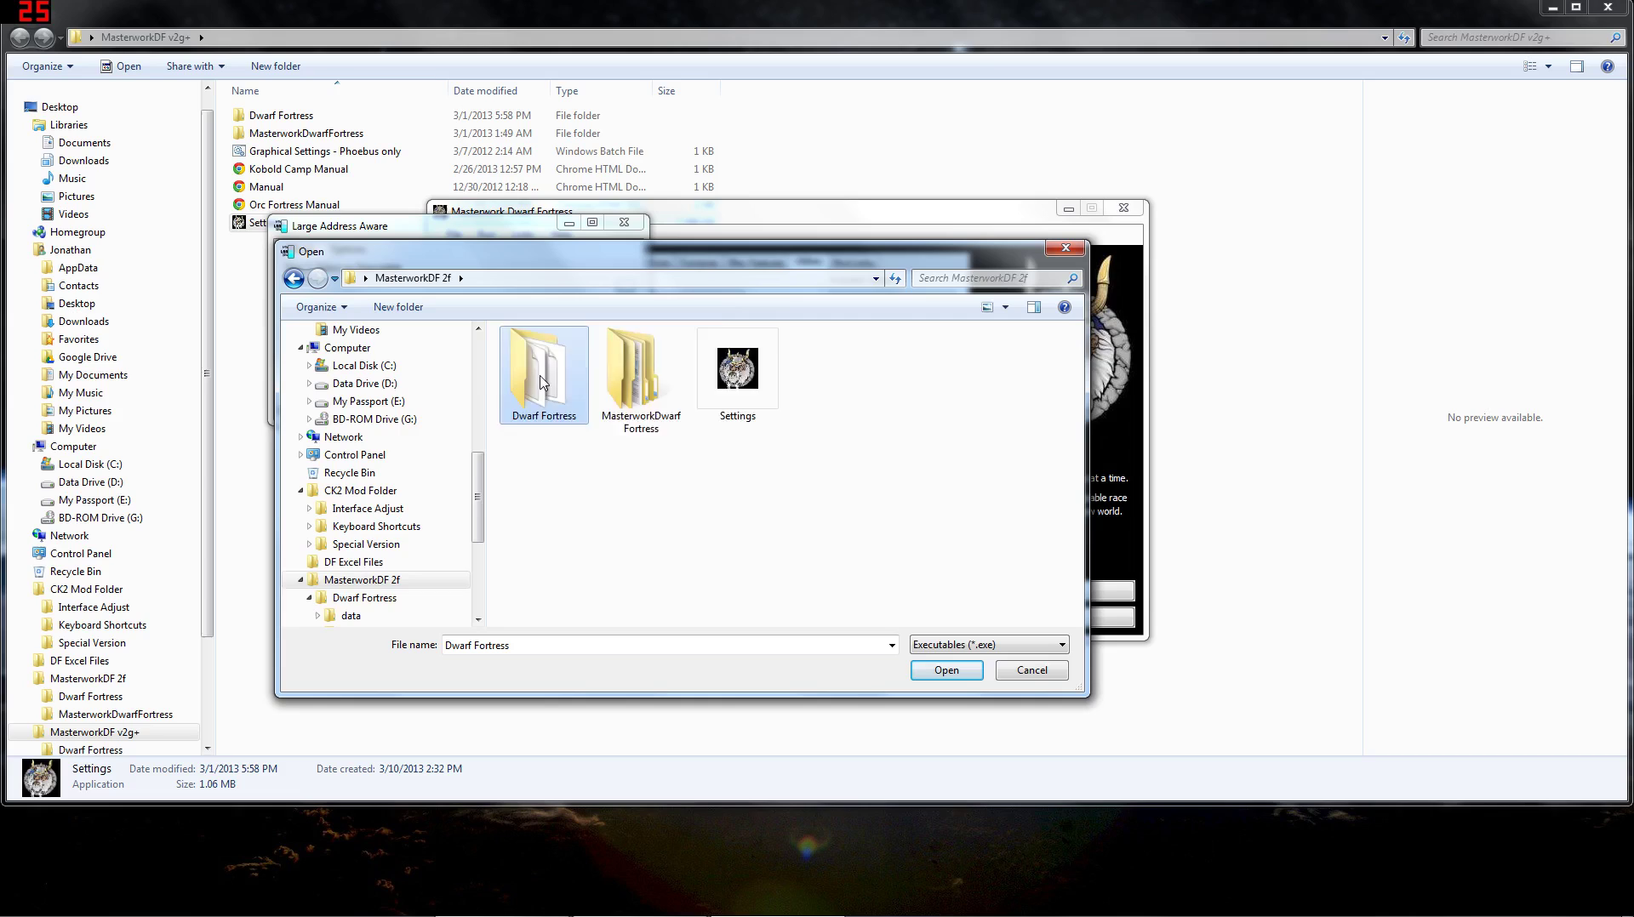
{"action": "double_click", "coordinate": [542, 382]}
{"action": "left_click", "coordinate": [606, 491]}
{"action": "left_click", "coordinate": [947, 672]}
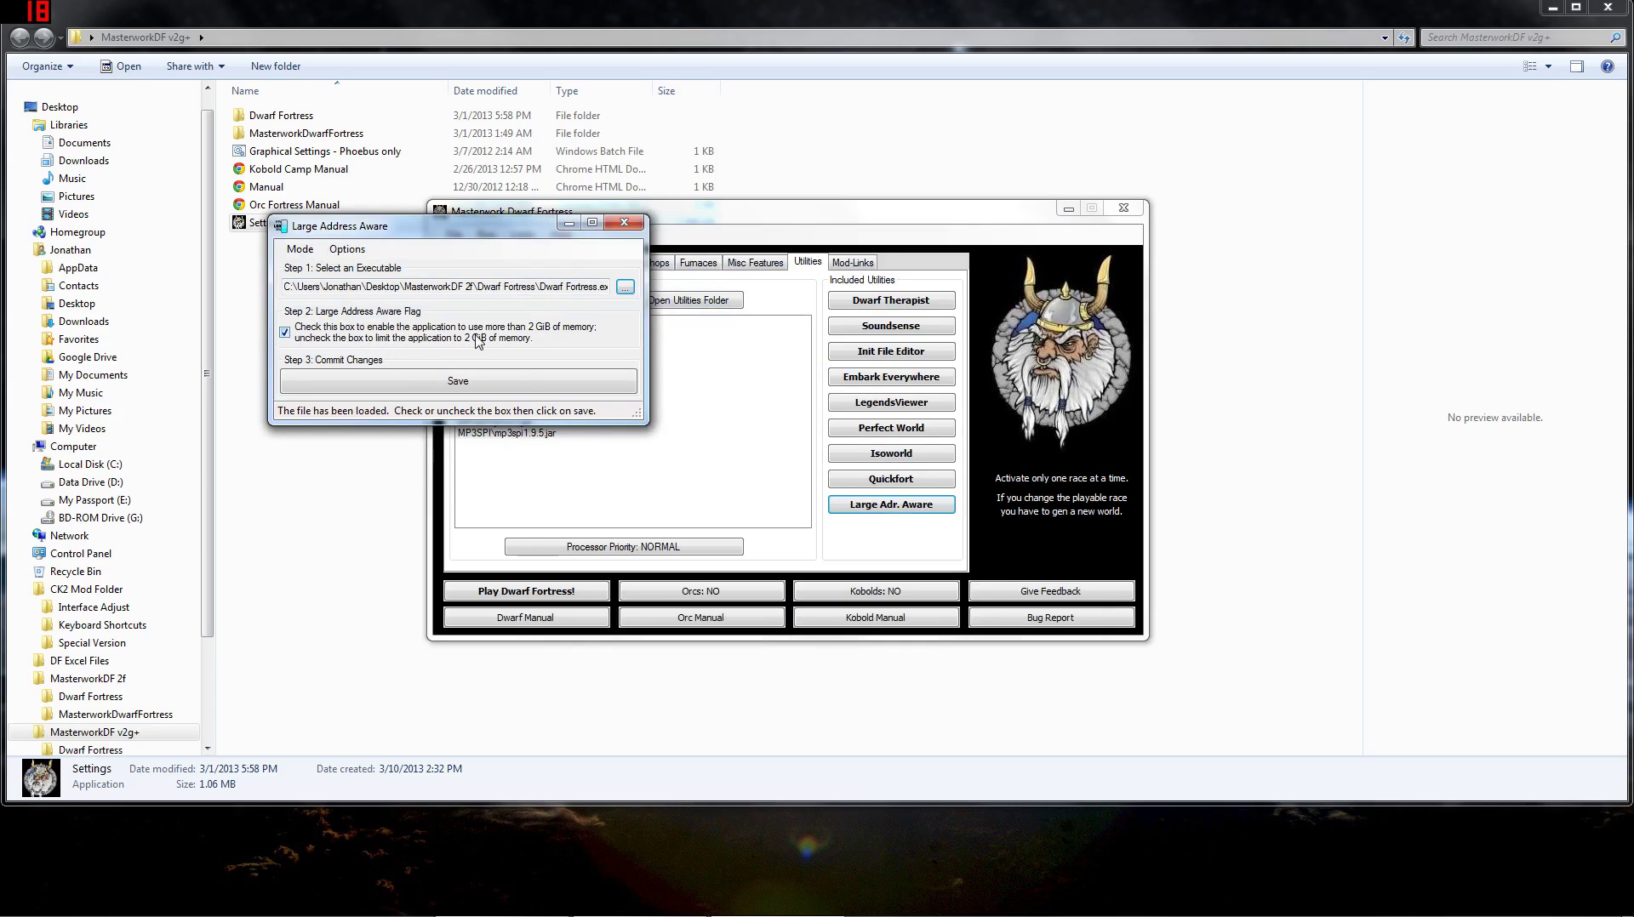
Save the executable with the flag for using more than 2 GiB of memory enabled, and close the Large Address Aware utility.
{"action": "left_click", "coordinate": [394, 391]}
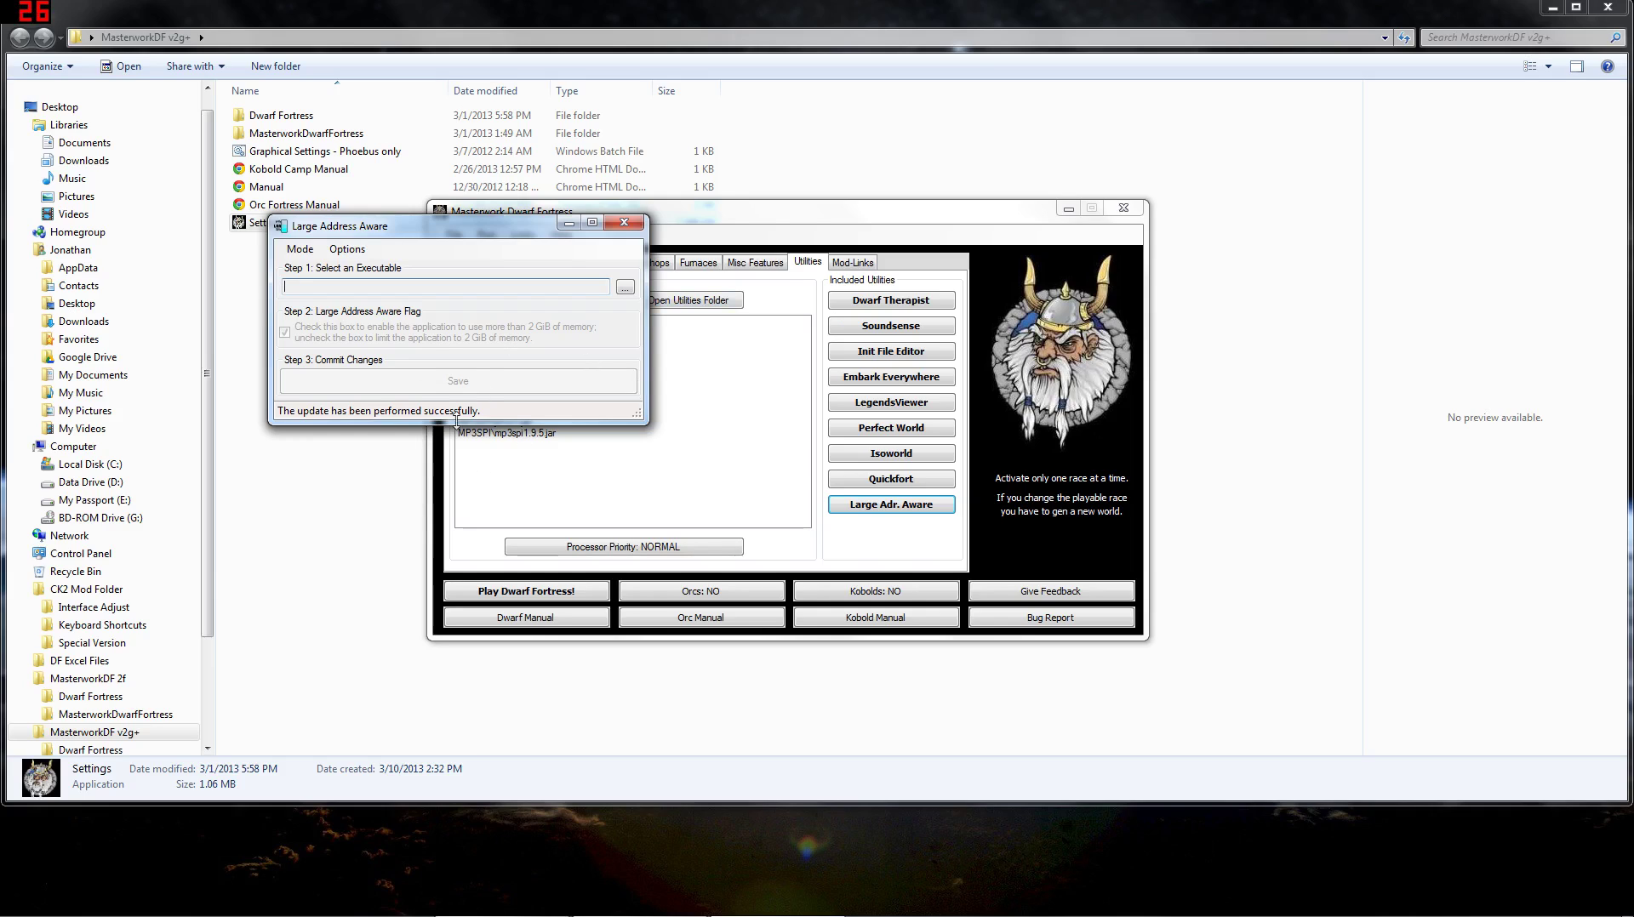
{"action": "left_click", "coordinate": [300, 250]}
{"action": "left_click", "coordinate": [299, 251]}
{"action": "left_click", "coordinate": [627, 223]}
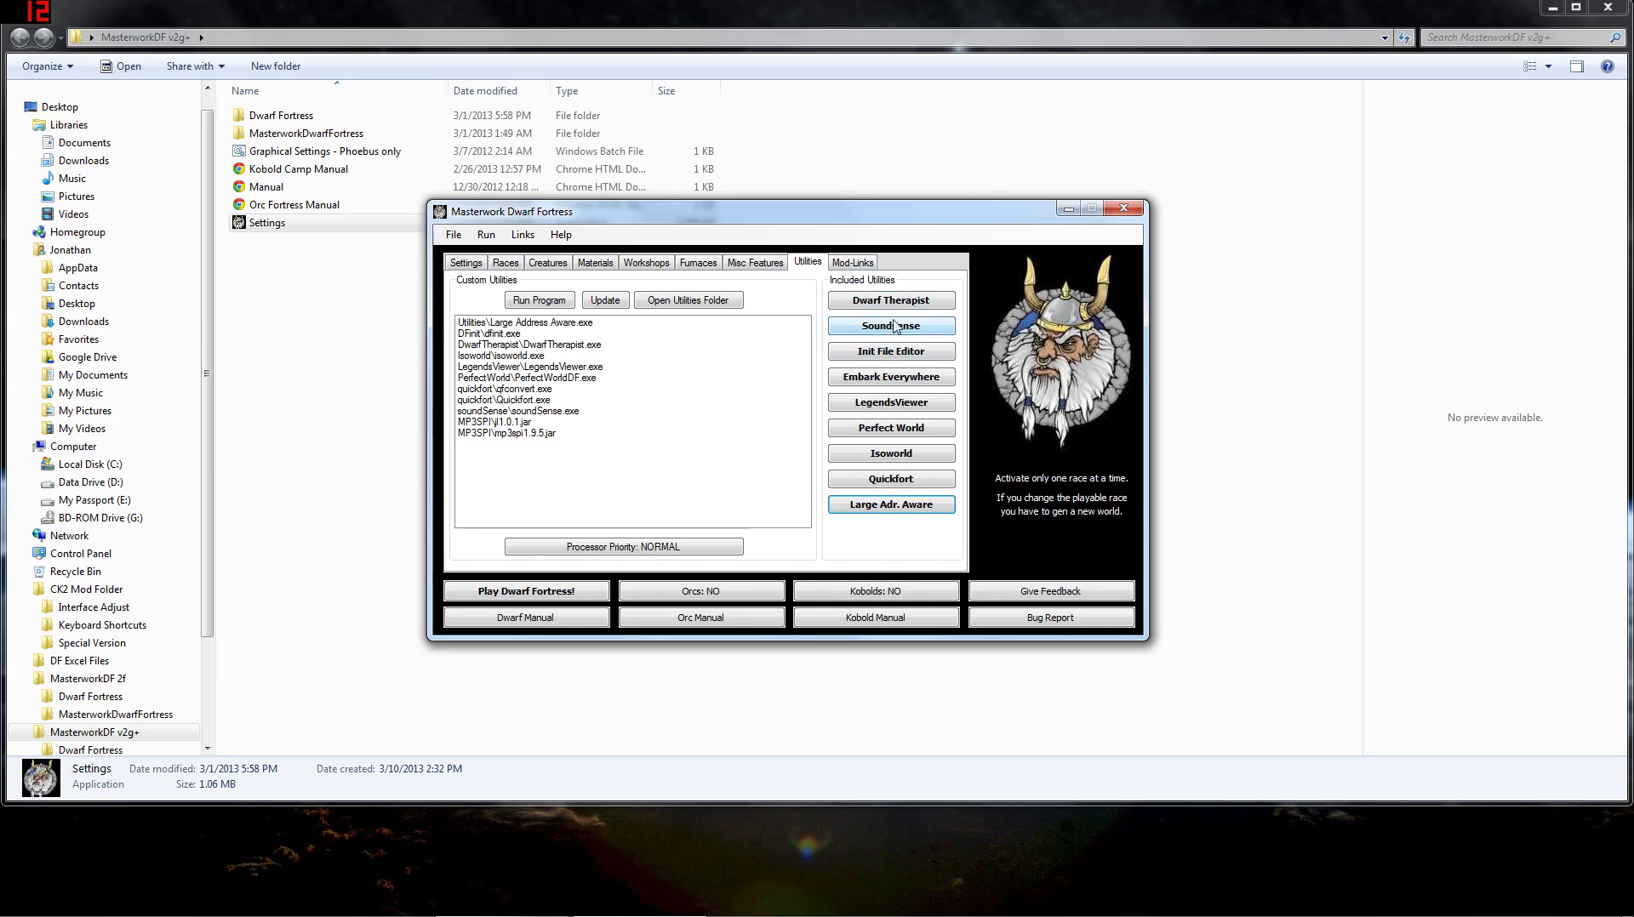
Run Dwarf Fortress from the Masterwork settings window and quit the game from its title screen.
{"action": "left_click", "coordinate": [481, 240]}
{"action": "mouse_move", "coordinate": [528, 293]}
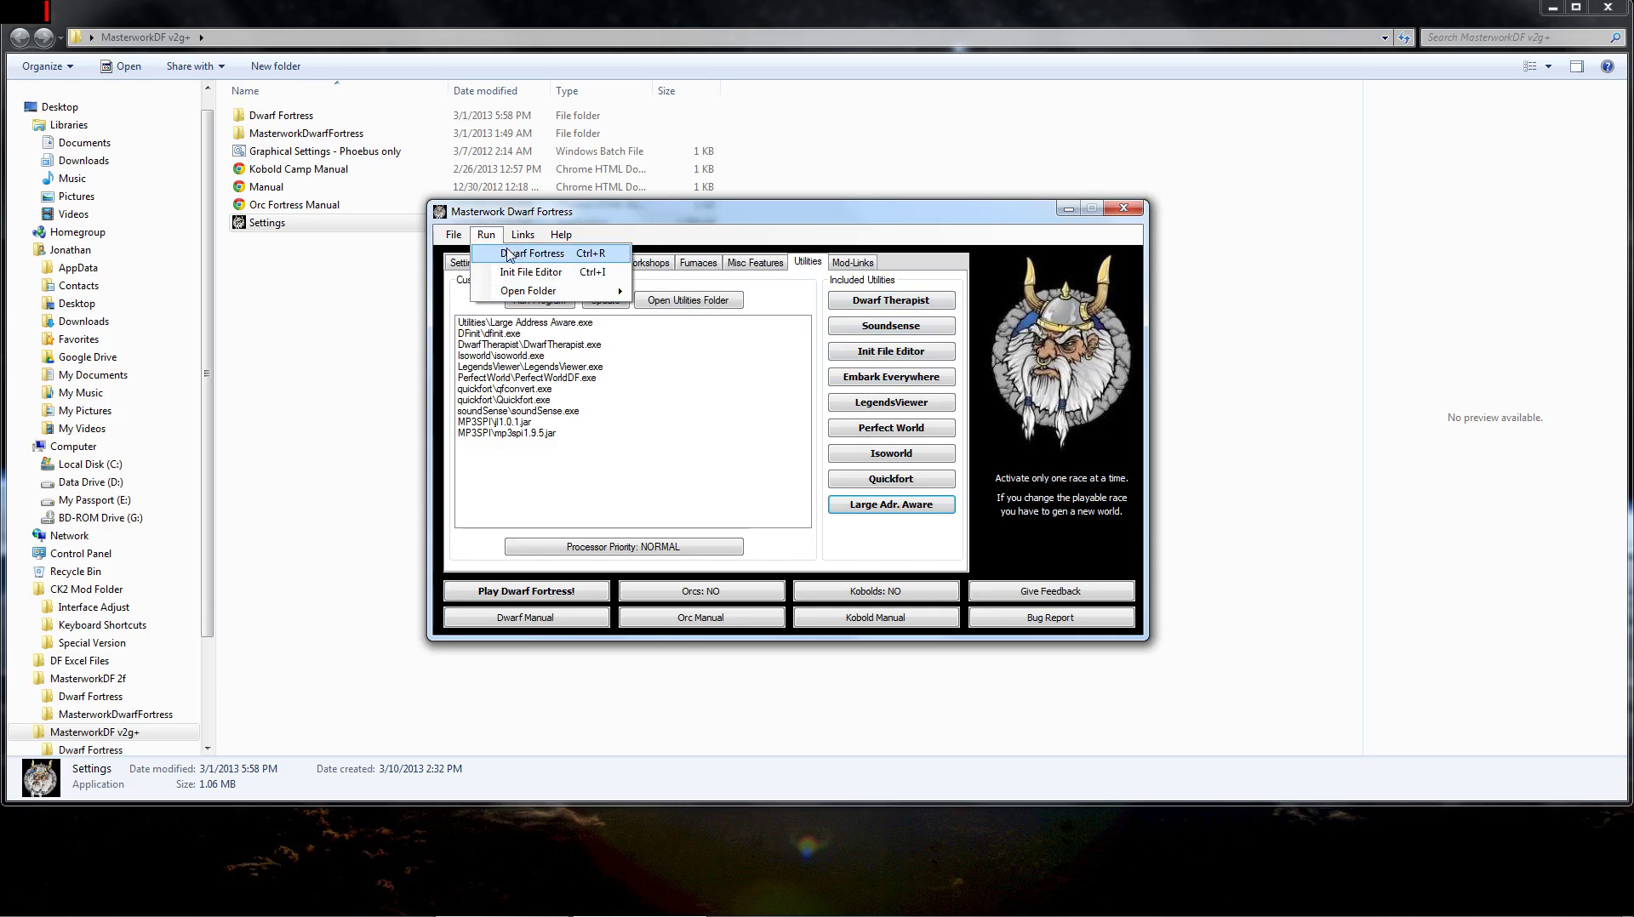
{"action": "left_click", "coordinate": [509, 258]}
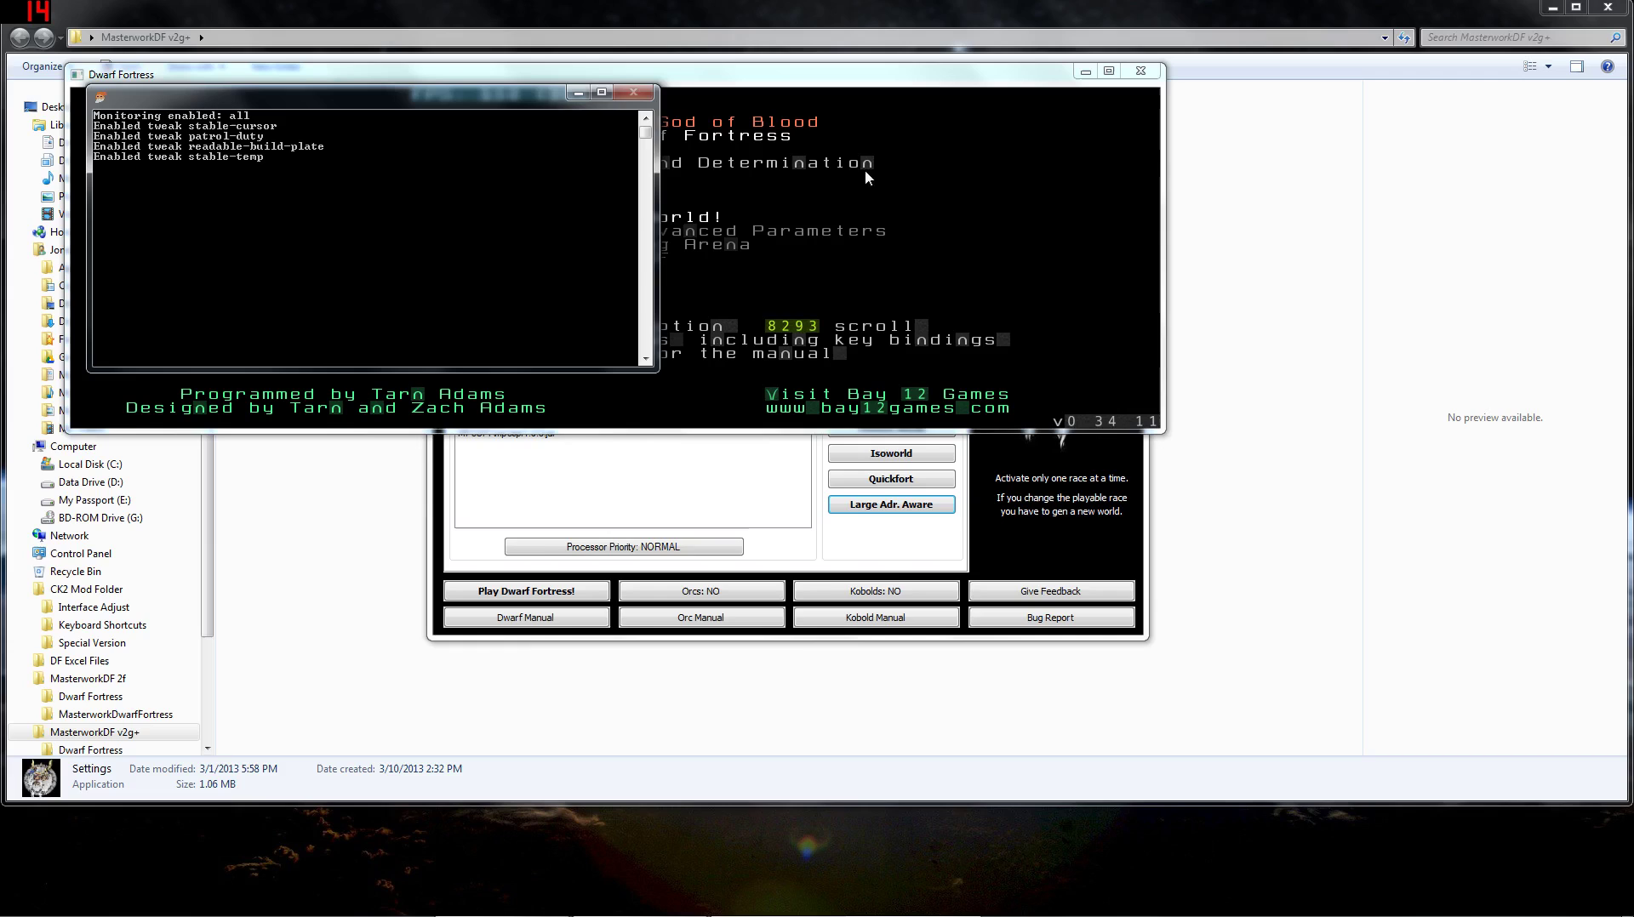
{"action": "left_click", "coordinate": [885, 177]}
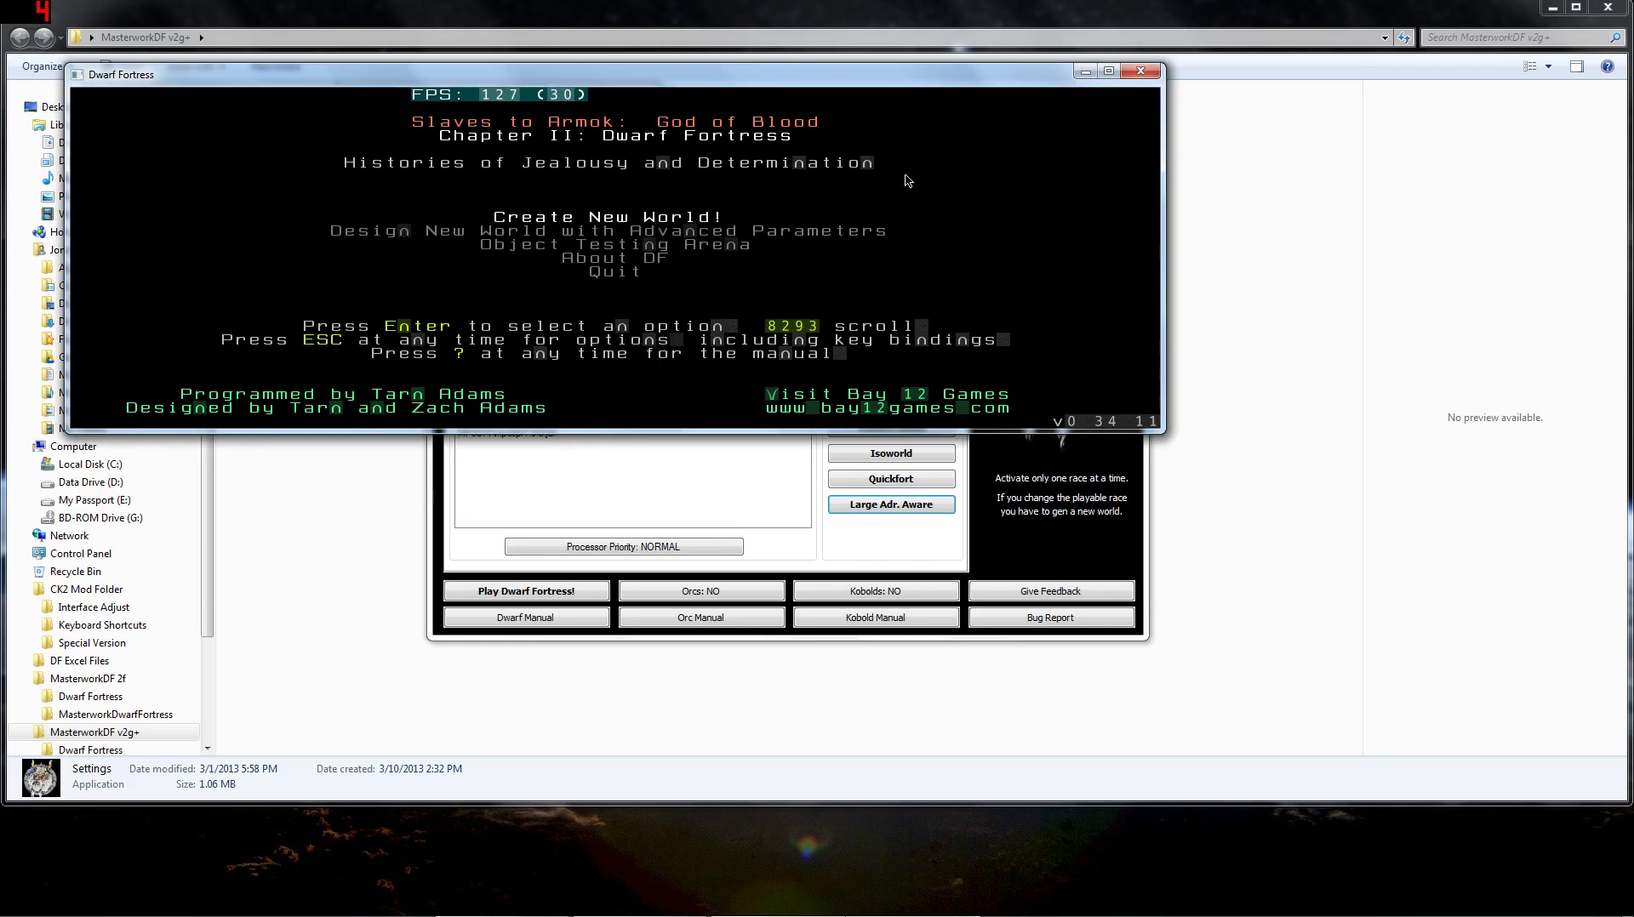
{"action": "key", "text": "Up"}
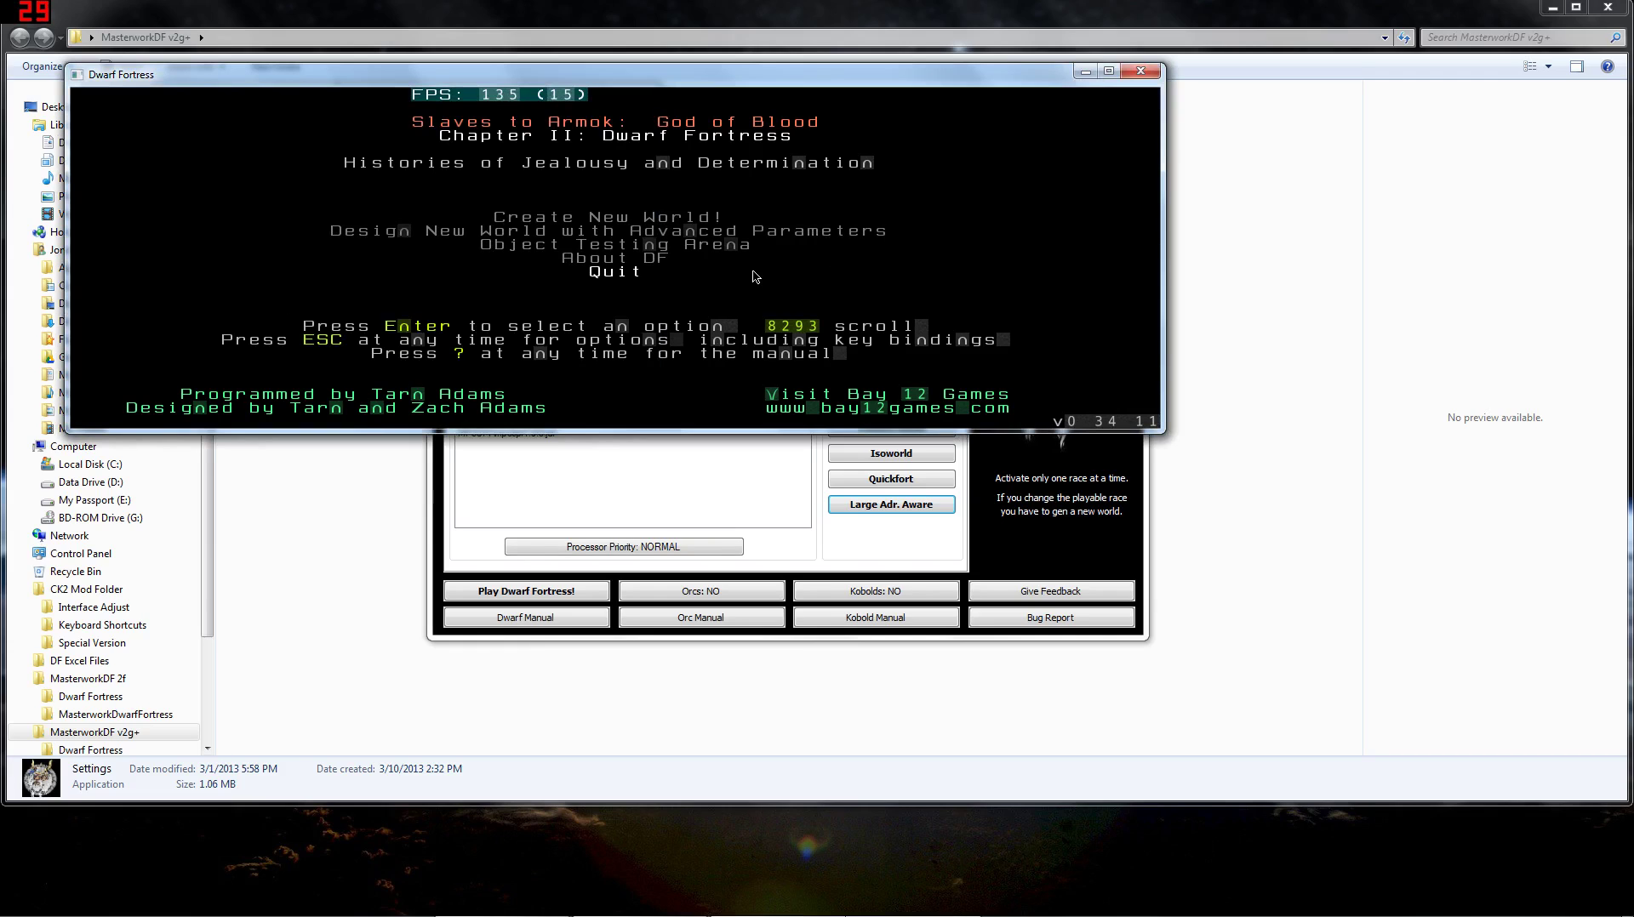
{"action": "key", "text": "Return"}
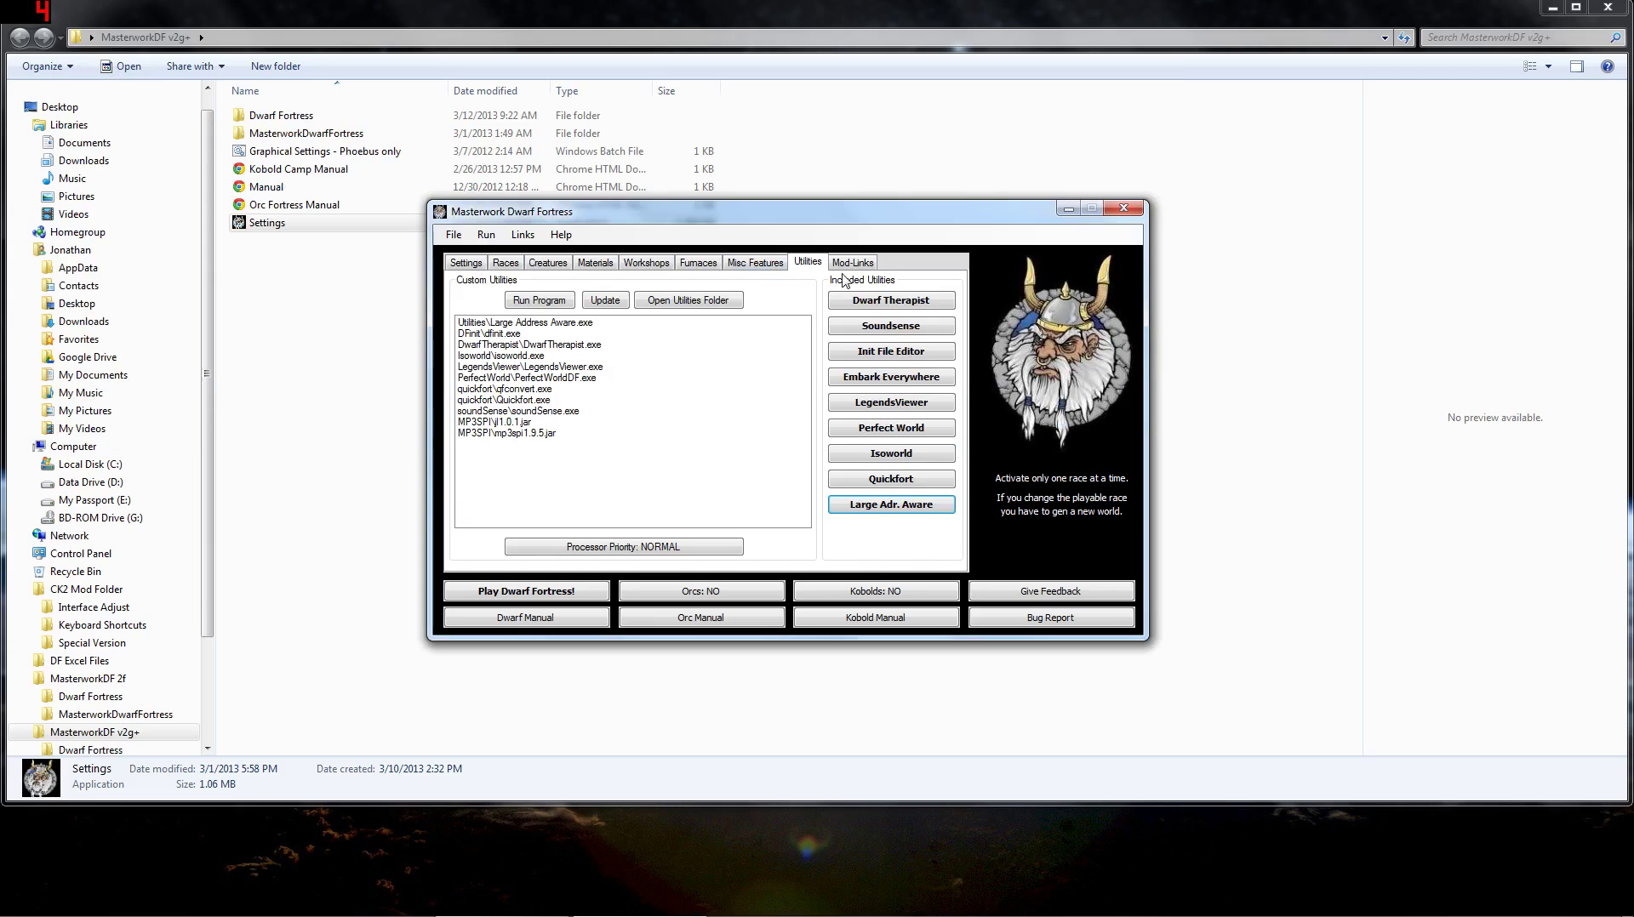
Launch Soundsense and point it to gamelog.txt in the Dwarf Fortress folder of MasterworkDF v2g+.
{"action": "left_click", "coordinate": [918, 332]}
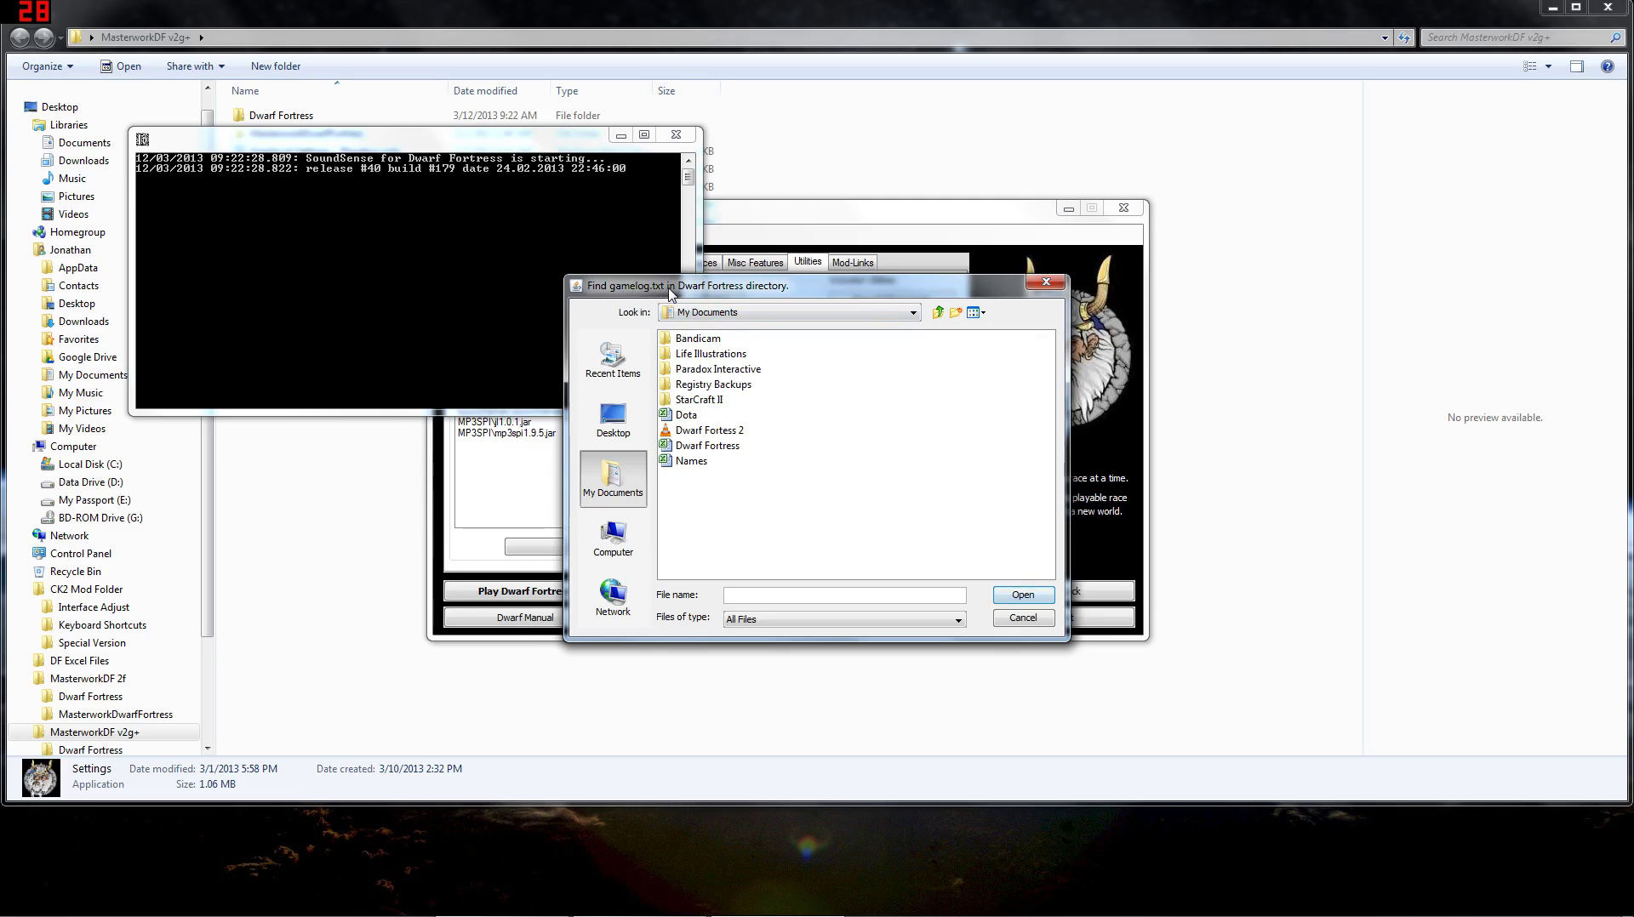
{"action": "left_click", "coordinate": [613, 417]}
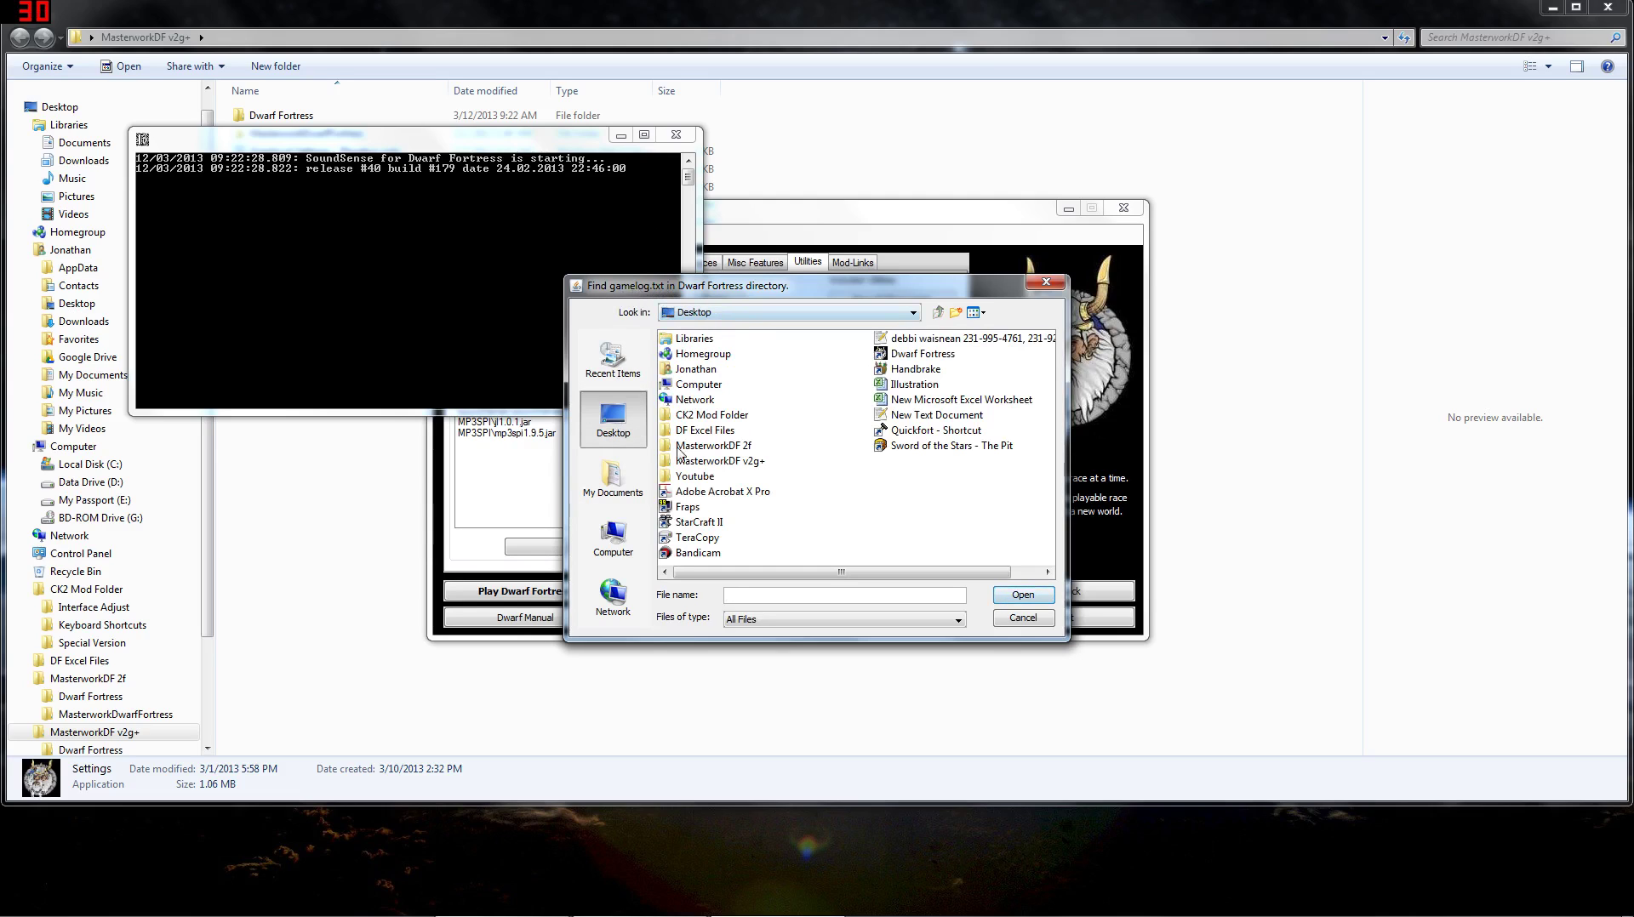
{"action": "double_click", "coordinate": [694, 462]}
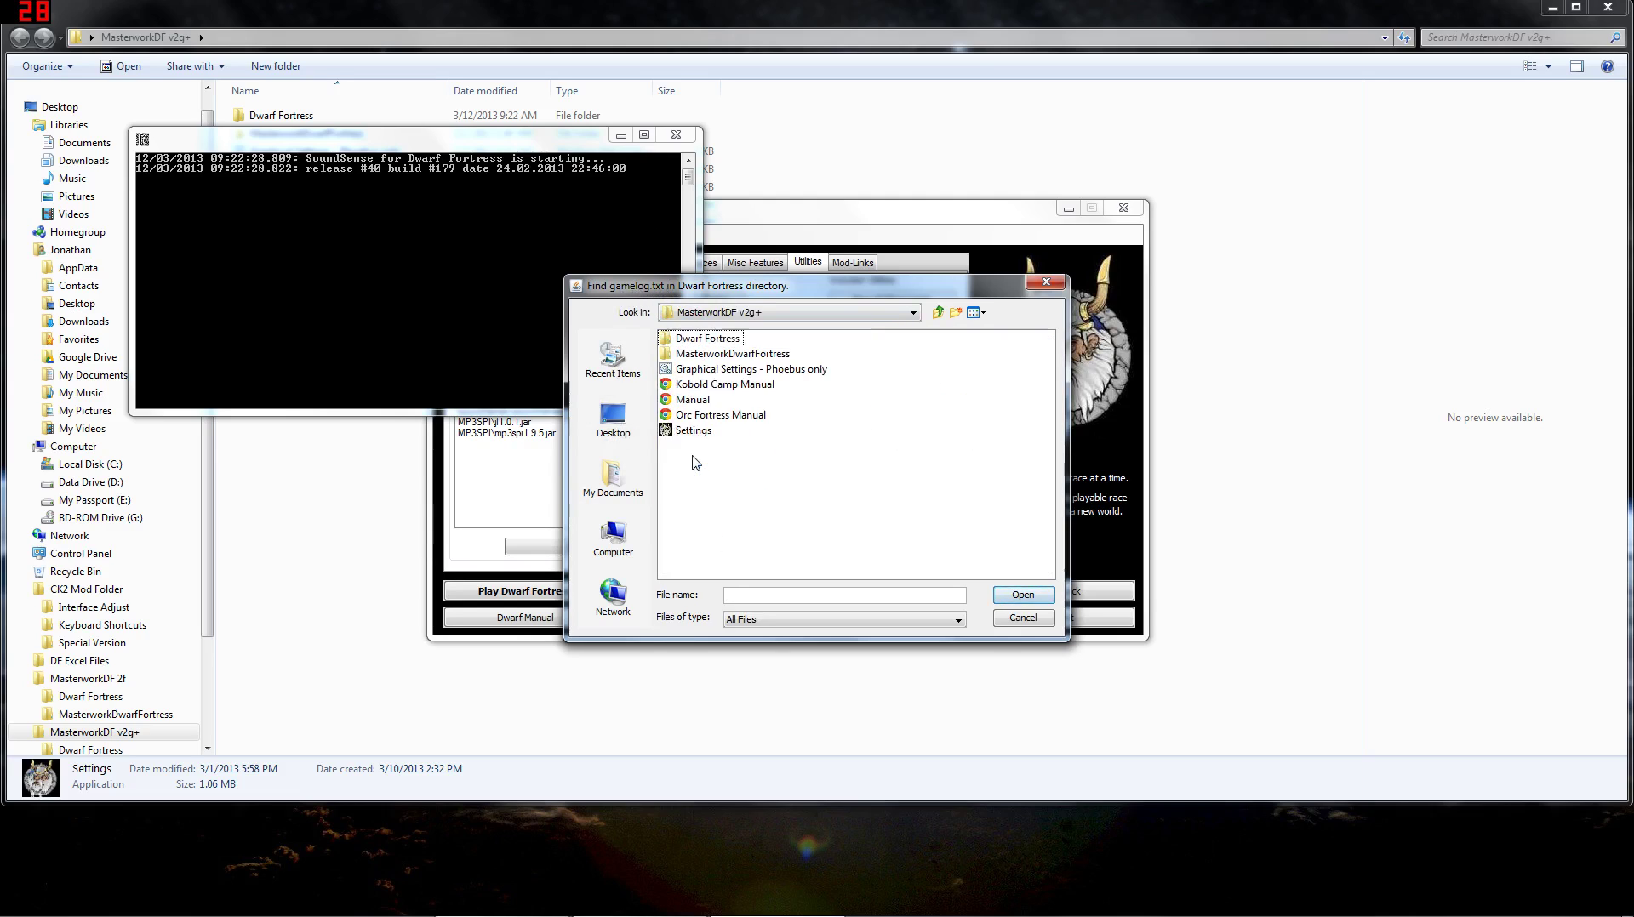
{"action": "double_click", "coordinate": [708, 341]}
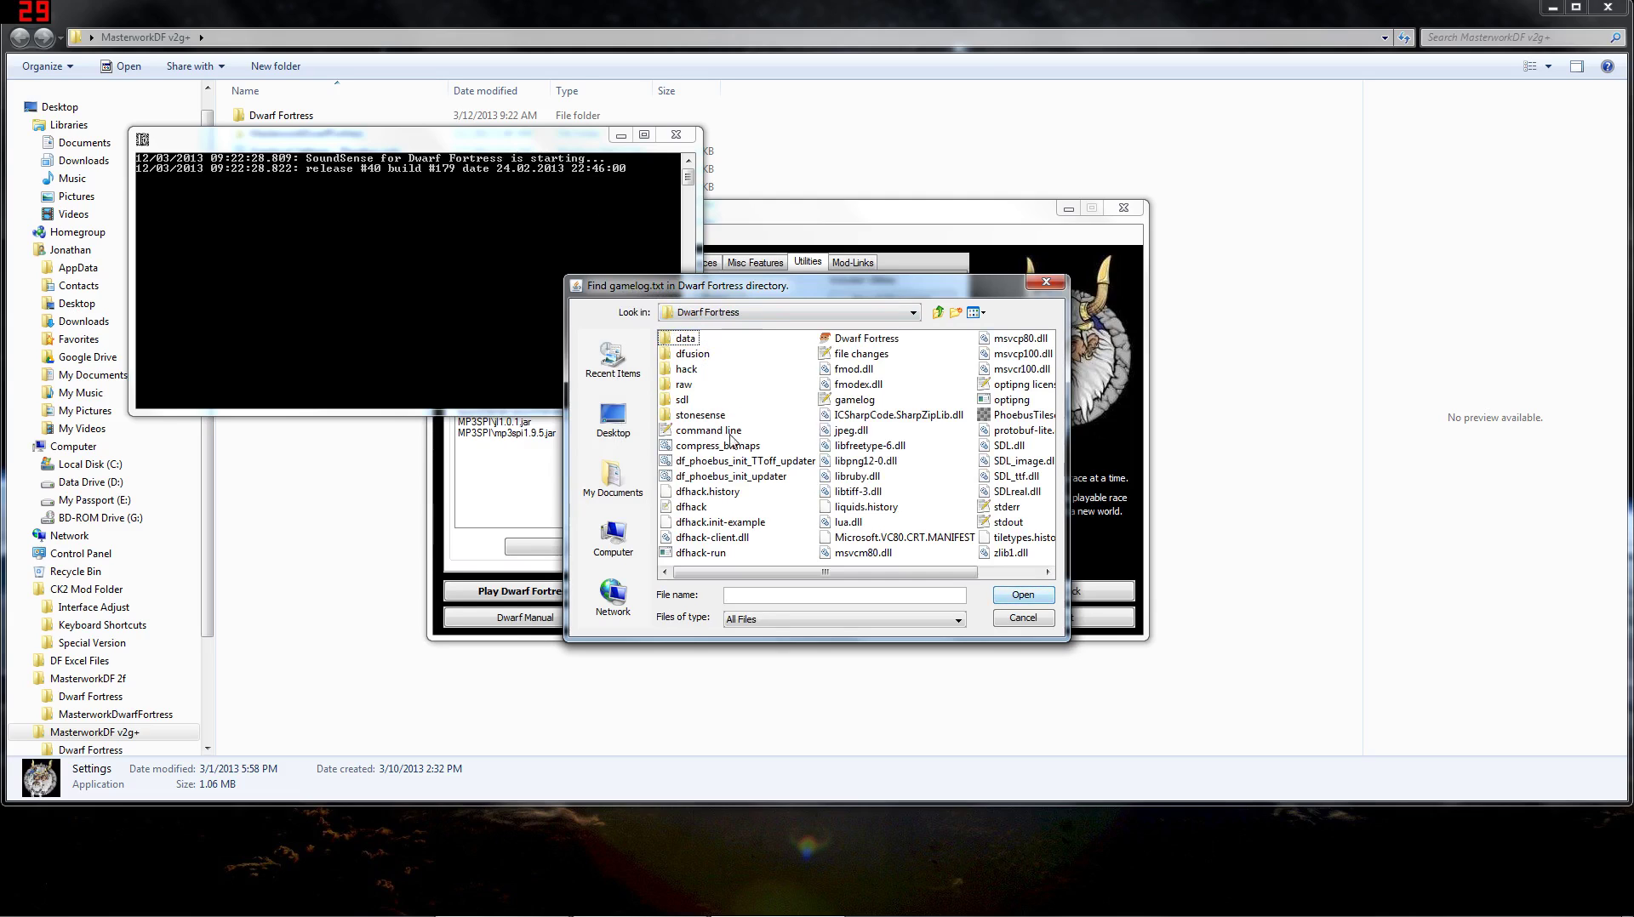
{"action": "left_click", "coordinate": [851, 402]}
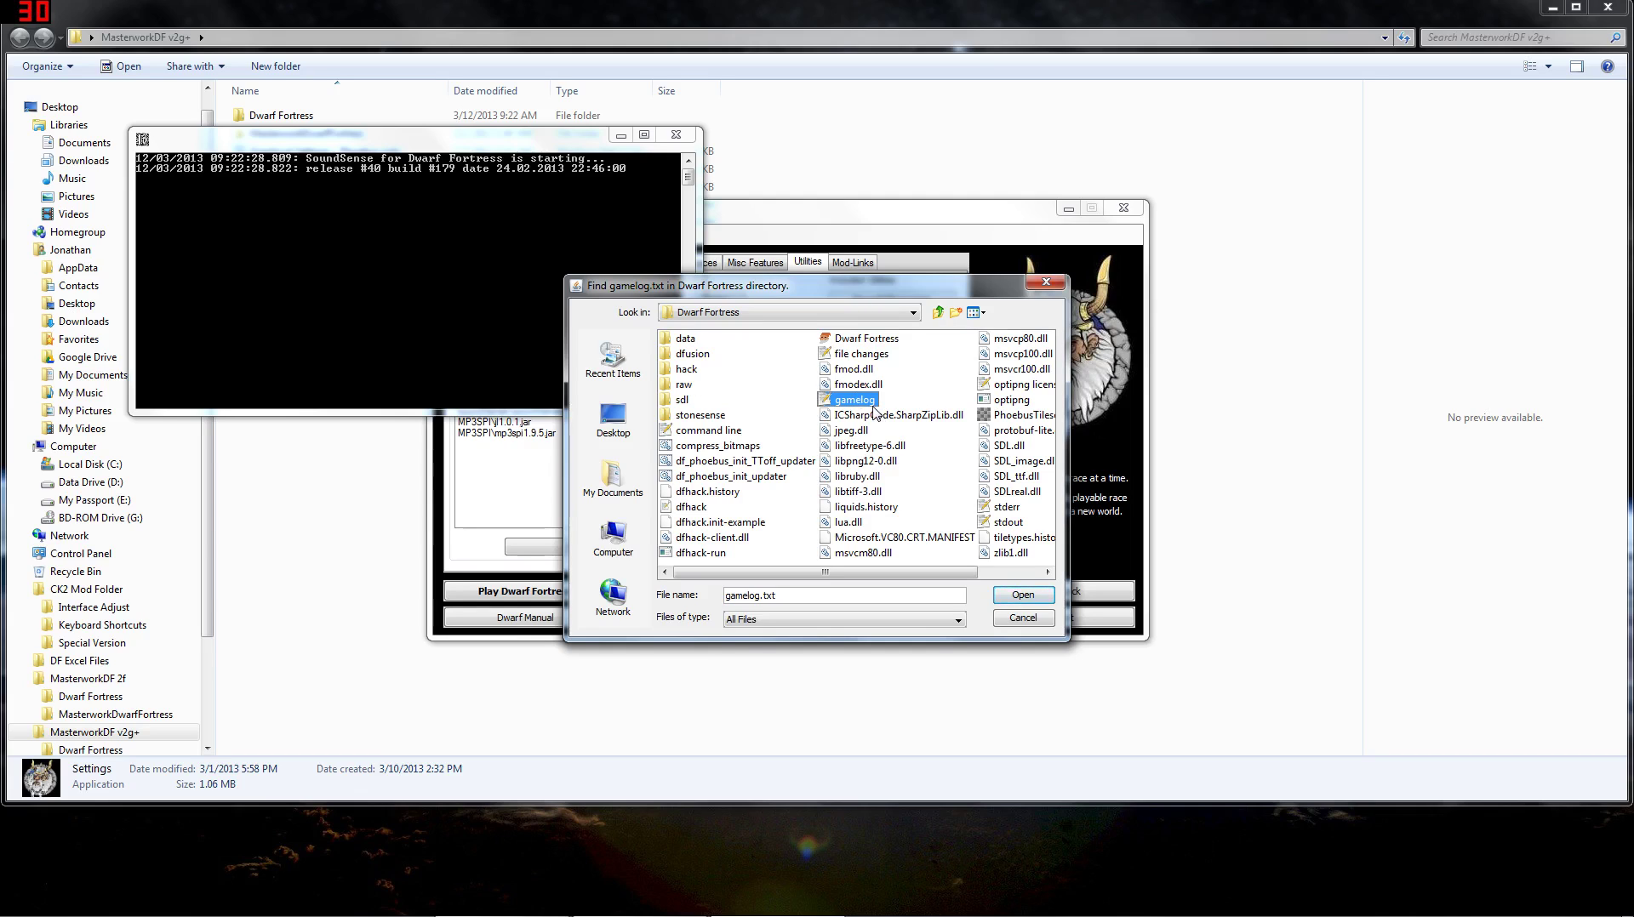
{"action": "left_click", "coordinate": [1023, 595]}
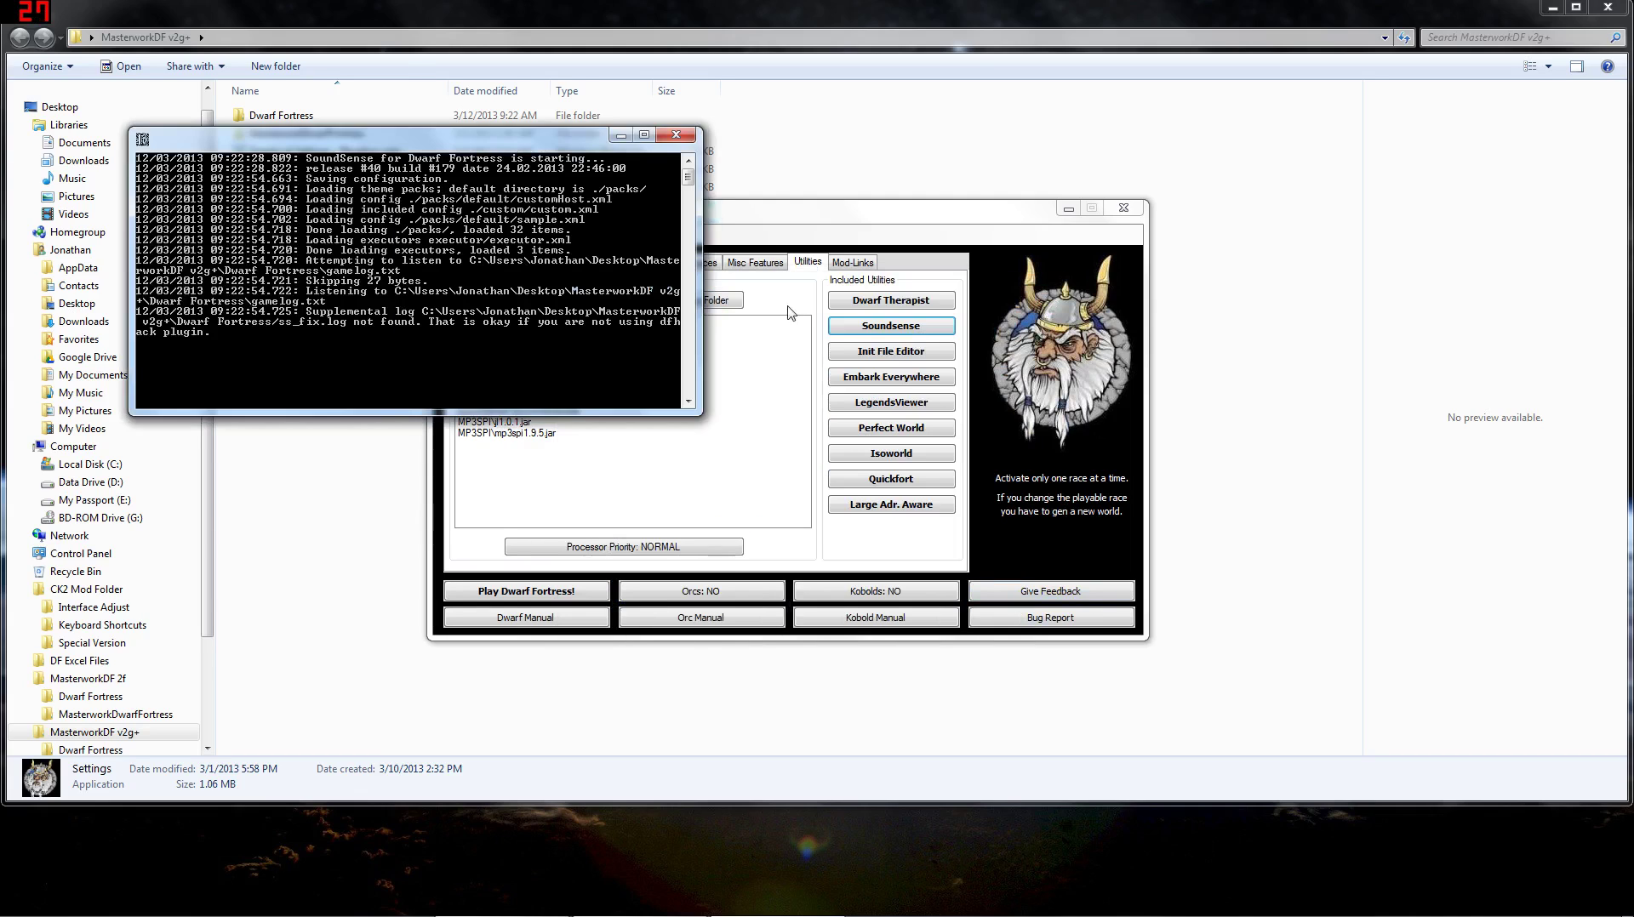
Examine the entries of ./packs/default/sample.xml in SoundSense's sounds configuration.
{"action": "left_click_drag", "start_coordinate": [237, 16], "coordinate": [464, 133]}
{"action": "left_click", "coordinate": [397, 221]}
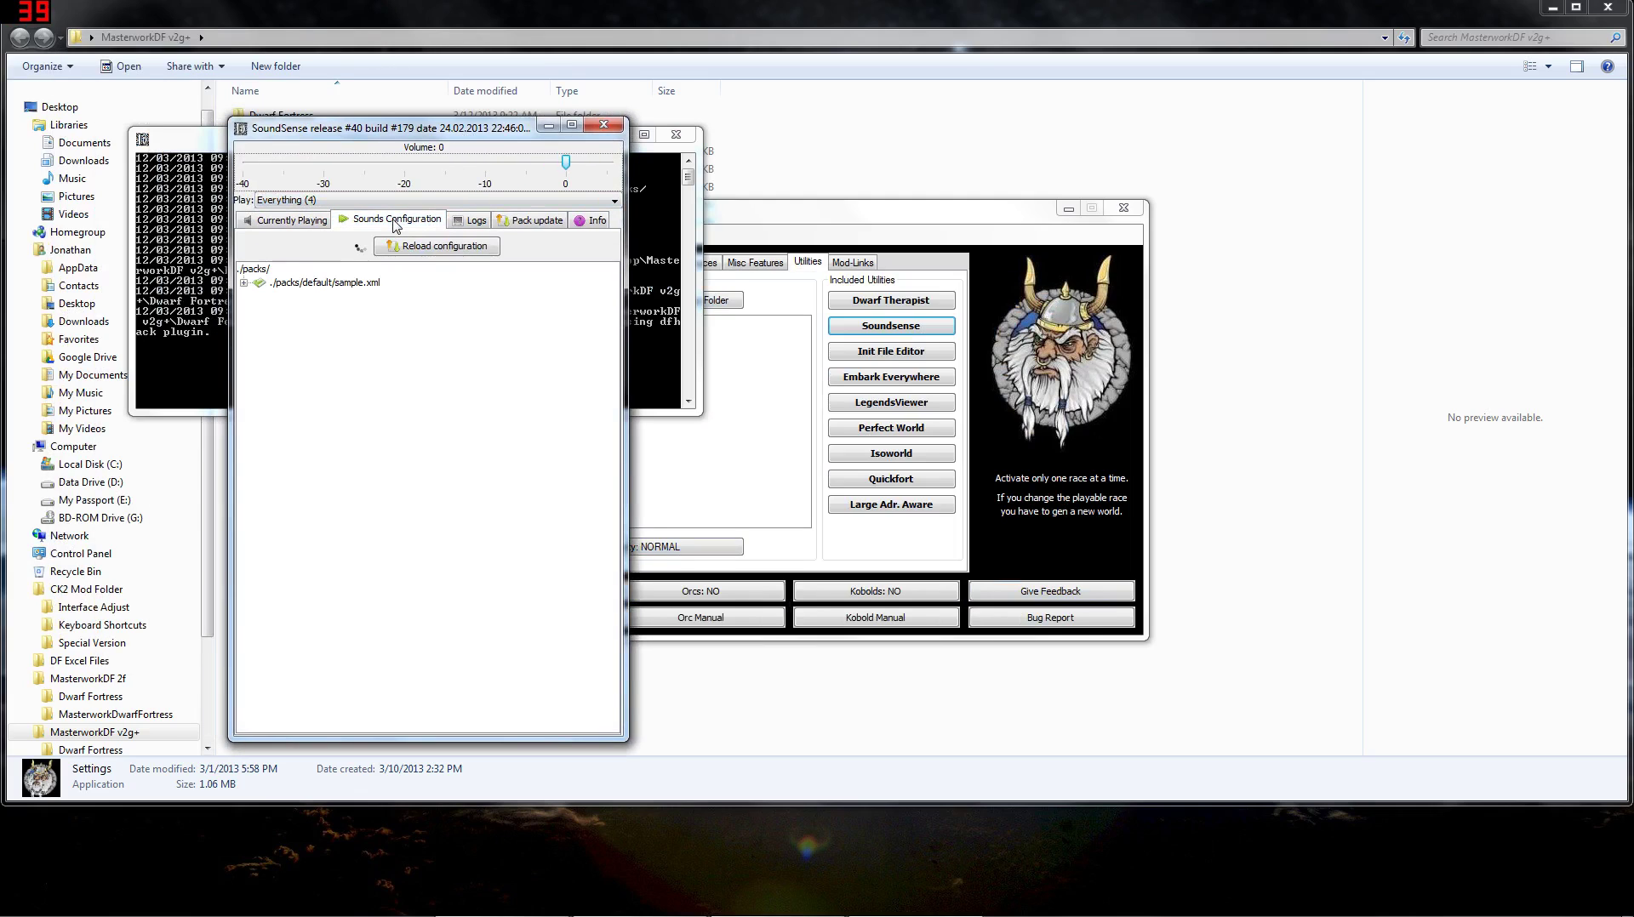
{"action": "left_click", "coordinate": [243, 283]}
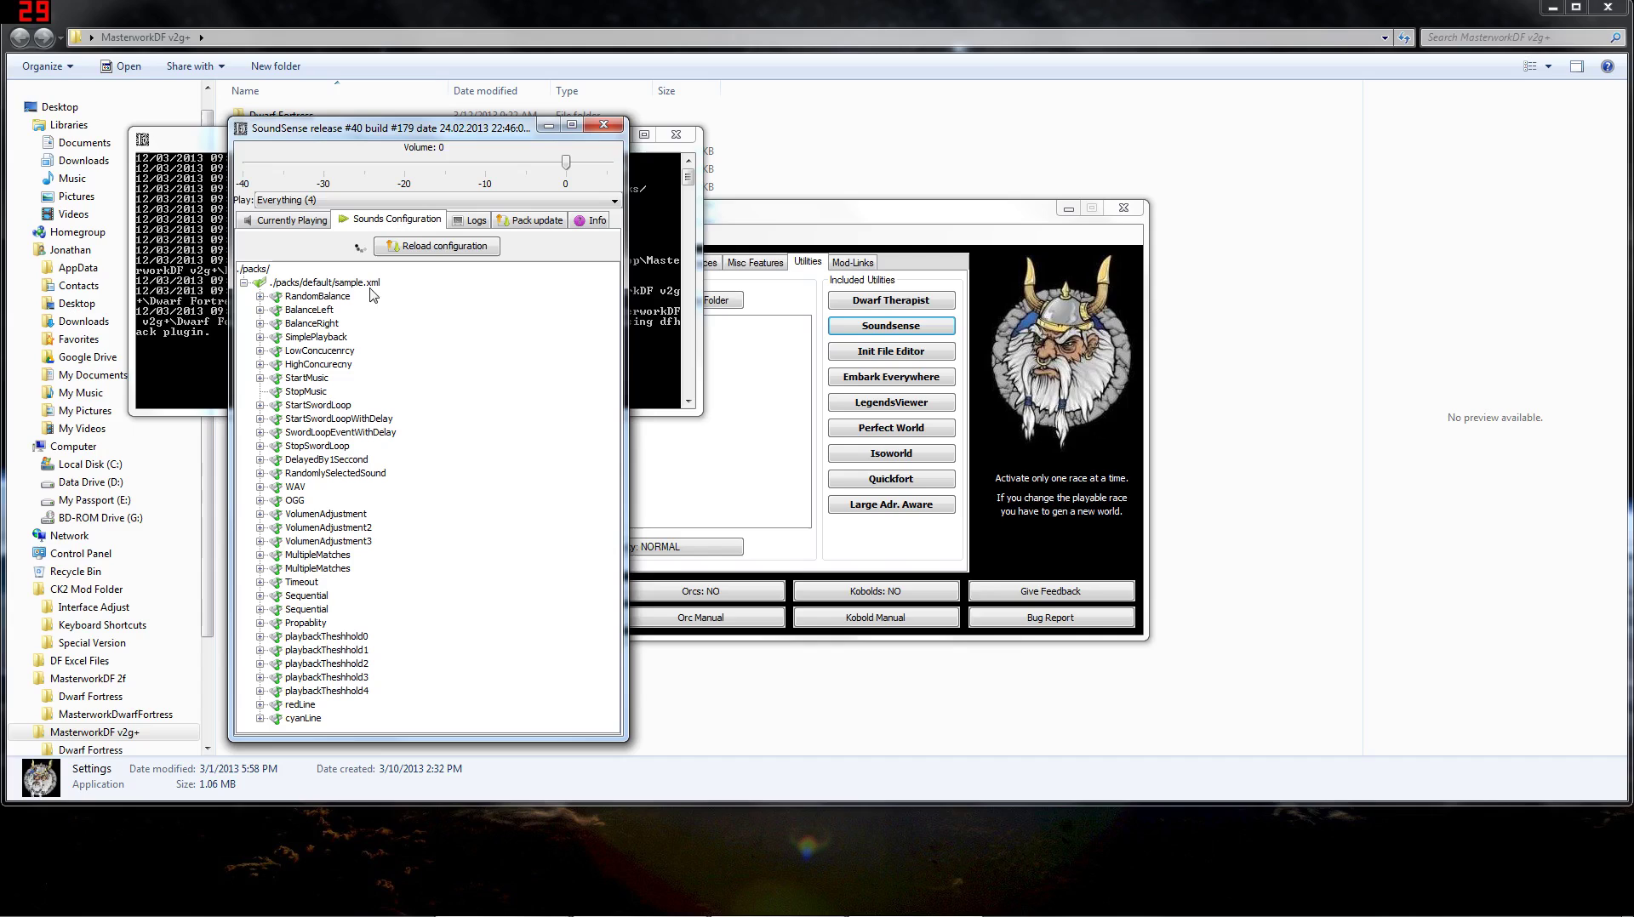
{"action": "left_click", "coordinate": [244, 283]}
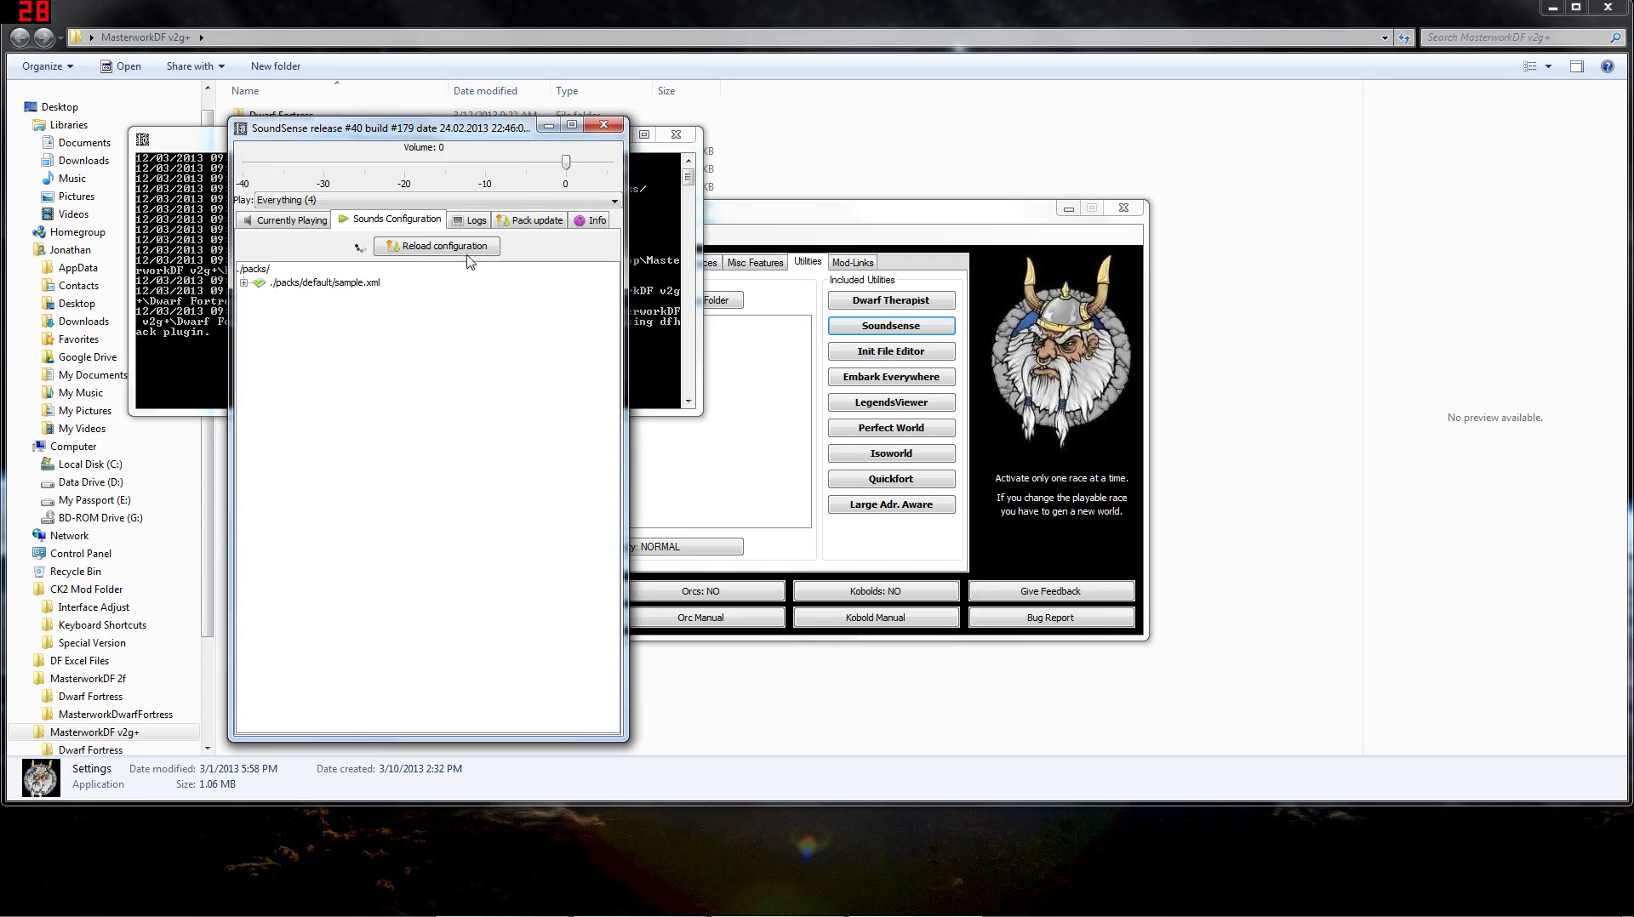
Start SoundSense's automatic sound pack update with existing files replaced but not deleted.
{"action": "left_click", "coordinate": [509, 220]}
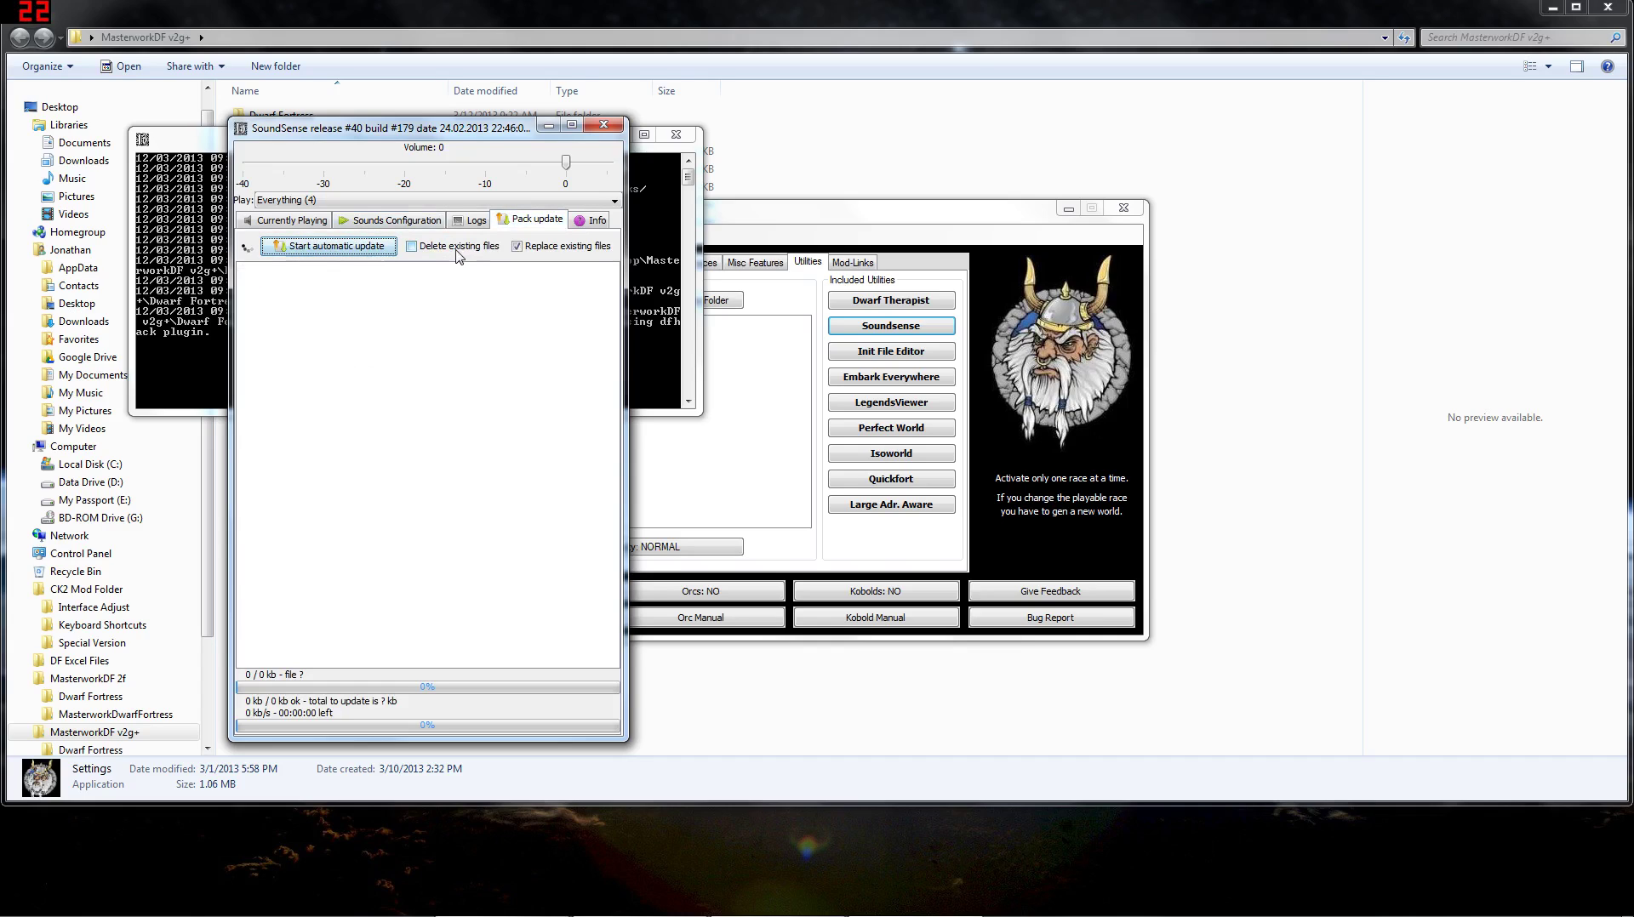
{"action": "left_click", "coordinate": [330, 246]}
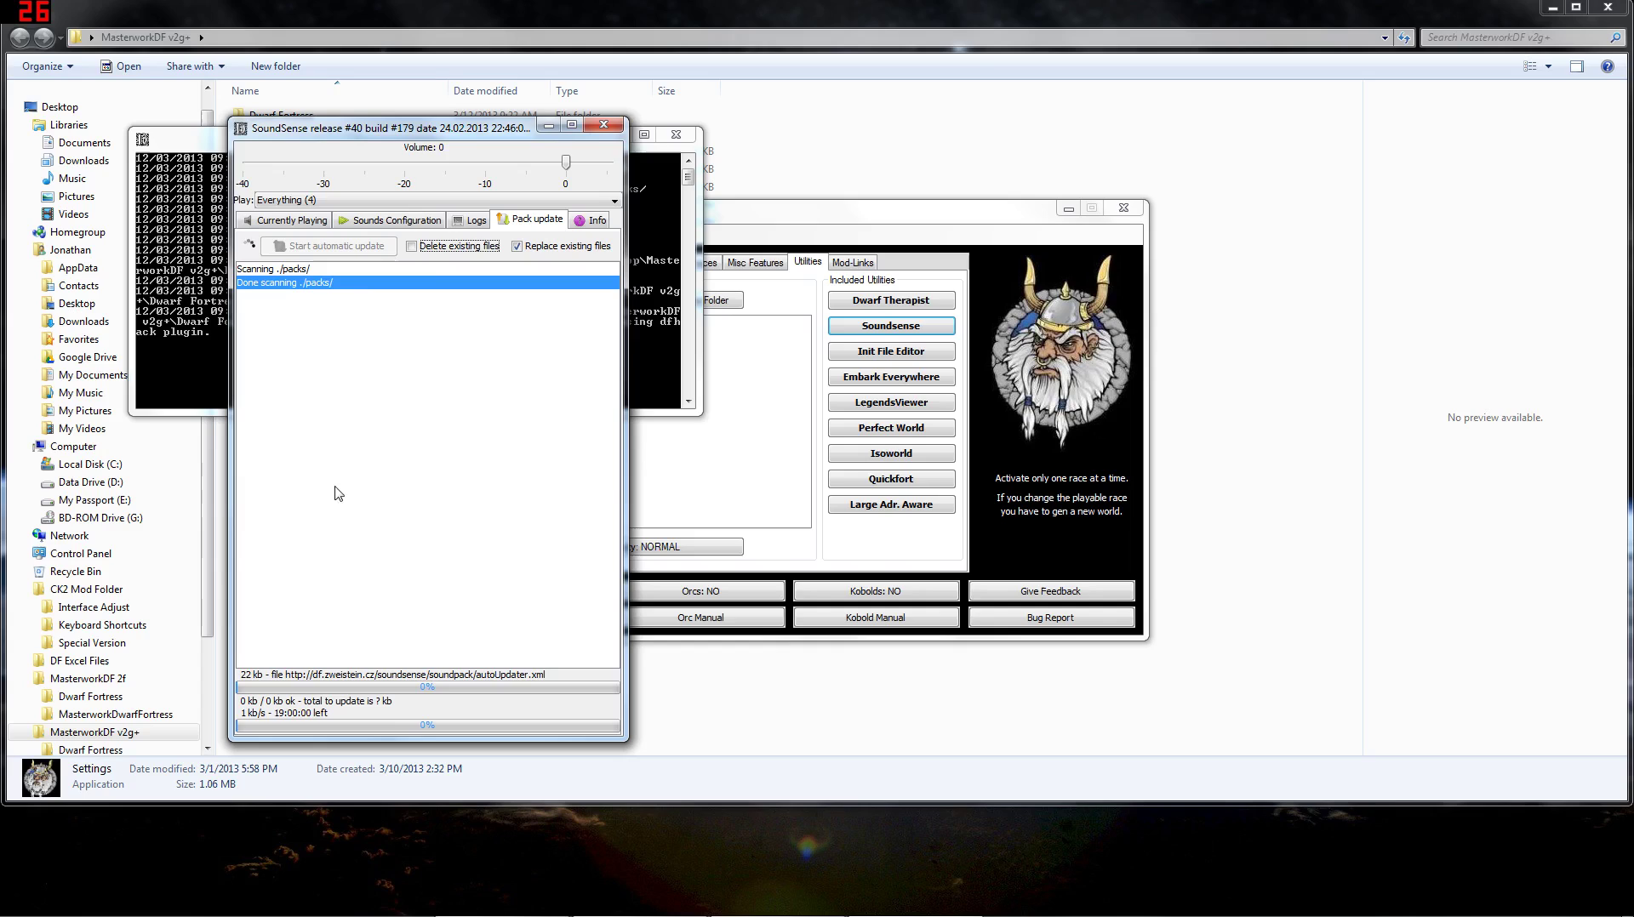